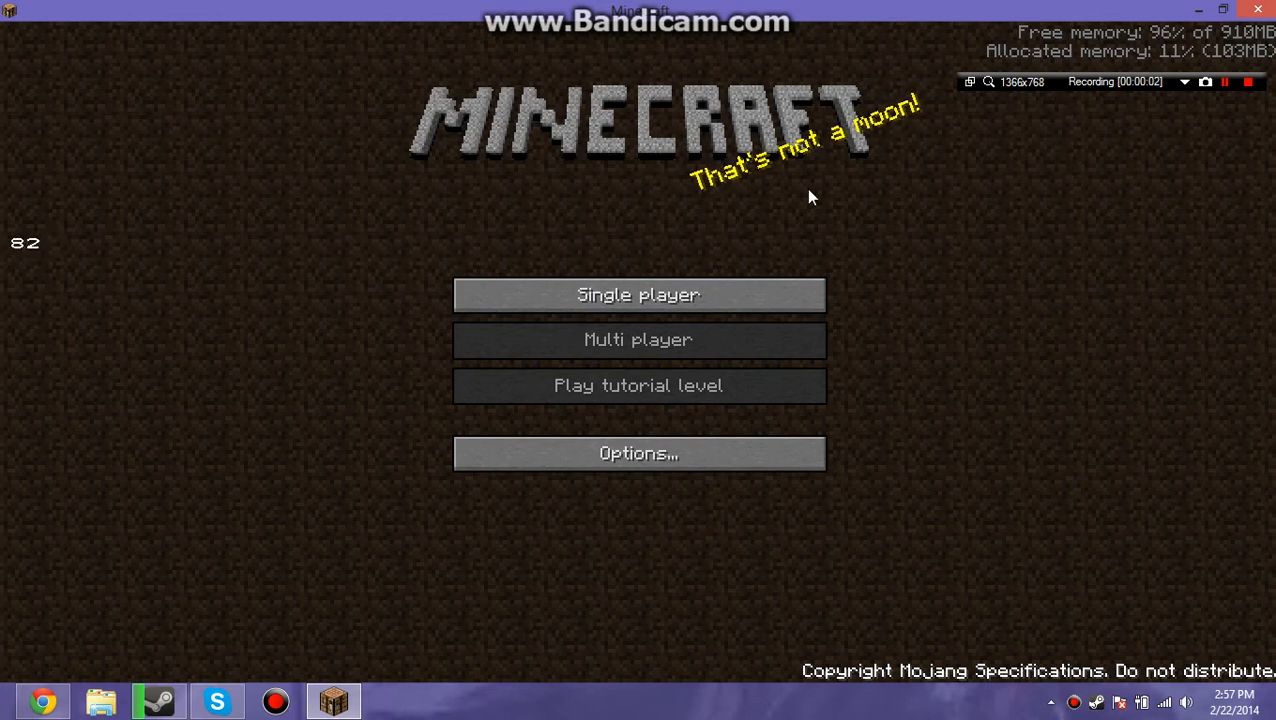
Load a single-player world from the Select world screen into the game.
{"action": "left_click", "coordinate": [640, 294]}
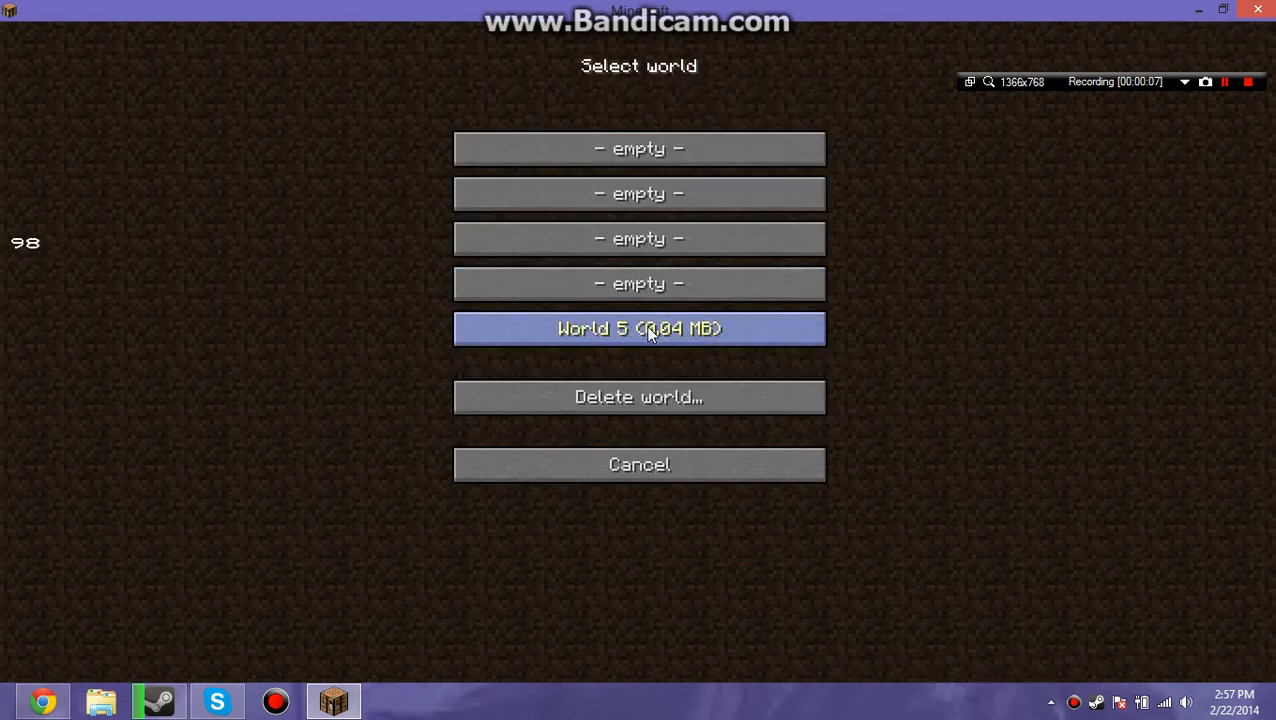
{"action": "left_click", "coordinate": [645, 285]}
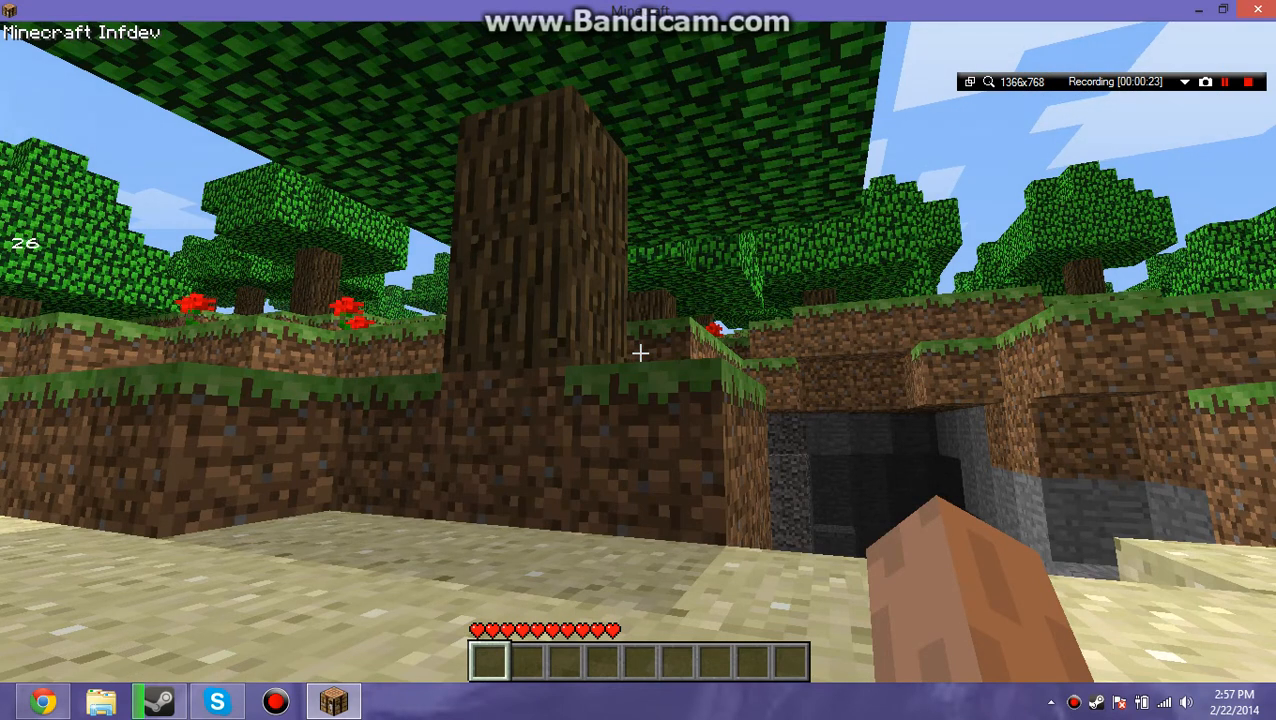
Pause the game and quit the world back to the title screen.
{"action": "key", "text": "Escape"}
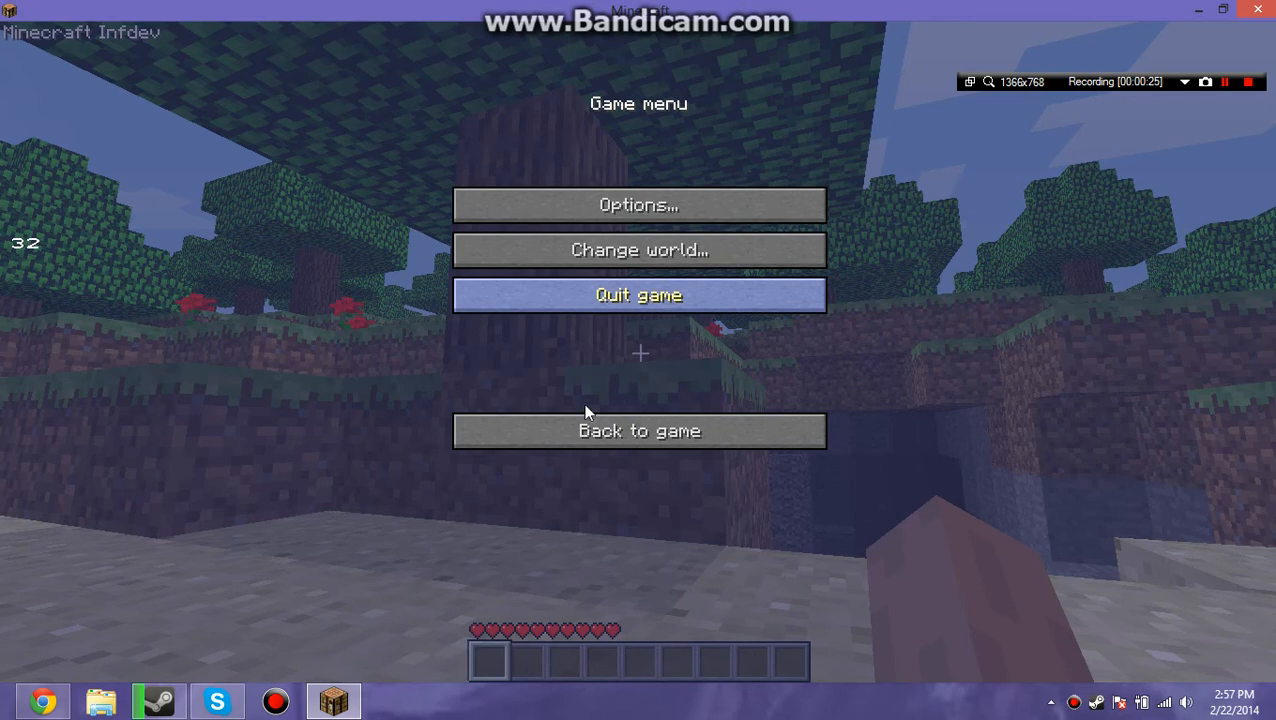
{"action": "left_click", "coordinate": [639, 295]}
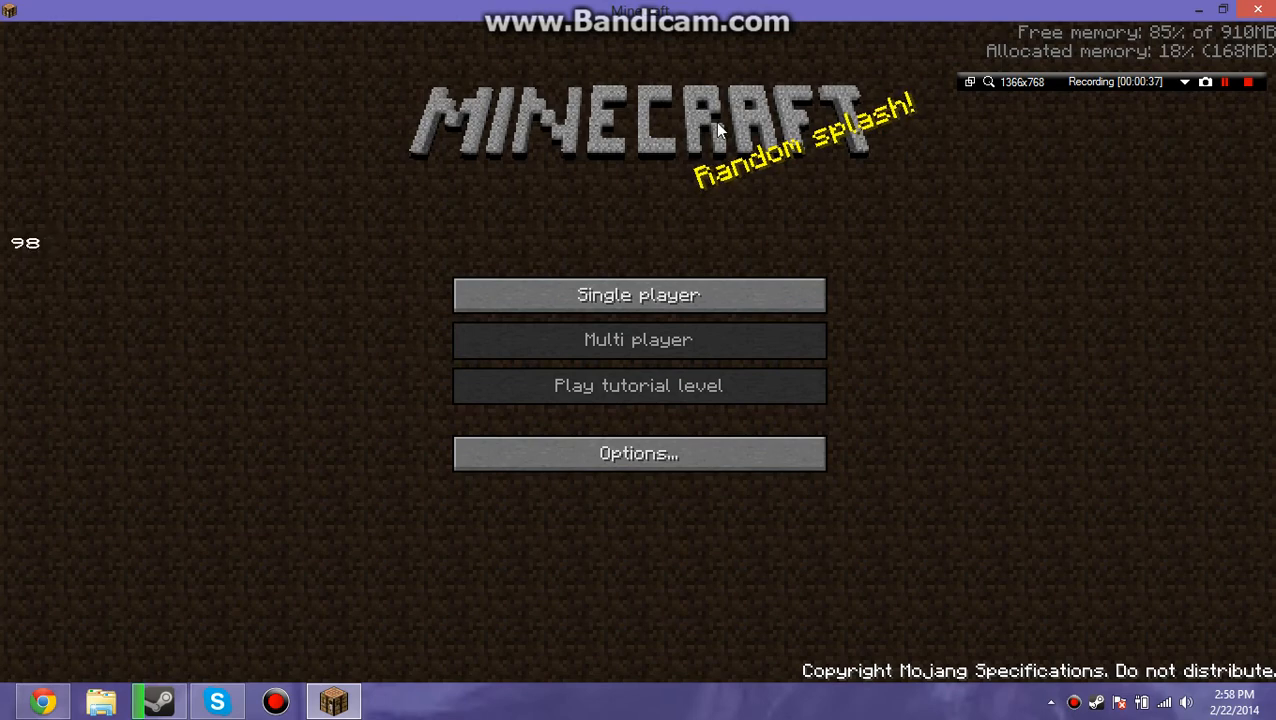
Close the Minecraft window and nudge the launcher window a little higher.
{"action": "left_click", "coordinate": [1262, 10]}
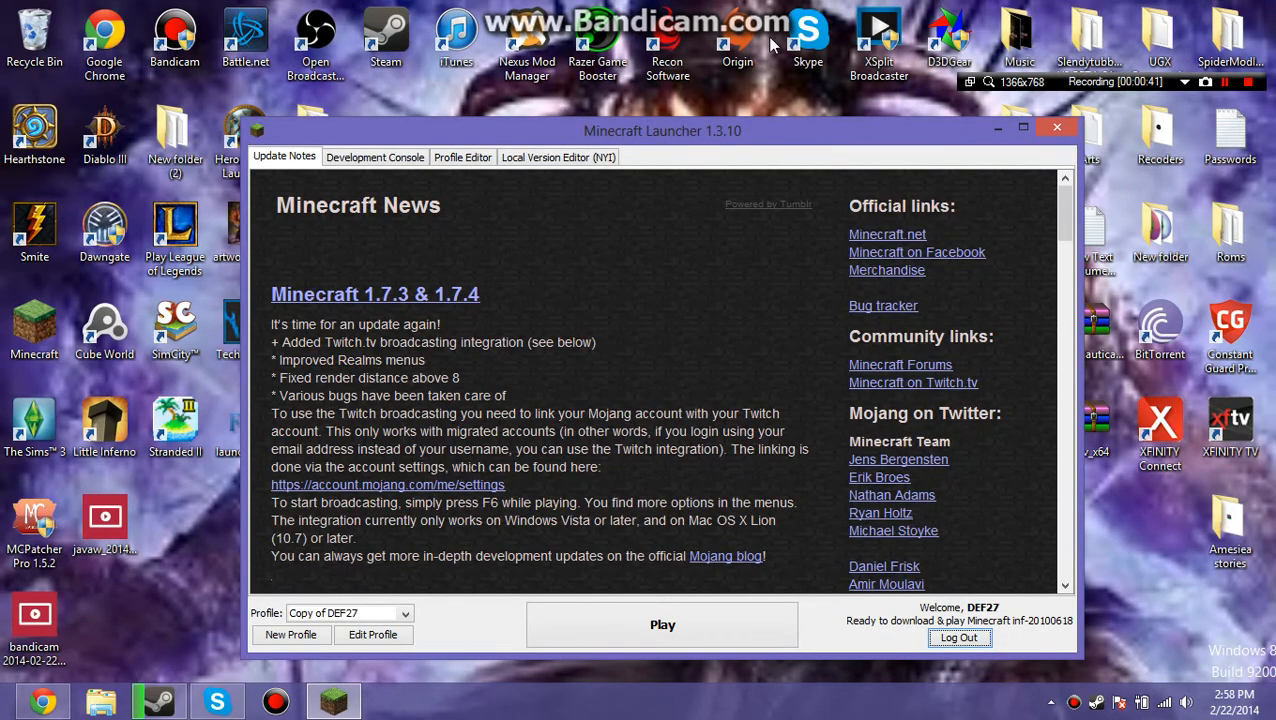
{"action": "left_click_drag", "start_coordinate": [716, 127], "coordinate": [726, 106]}
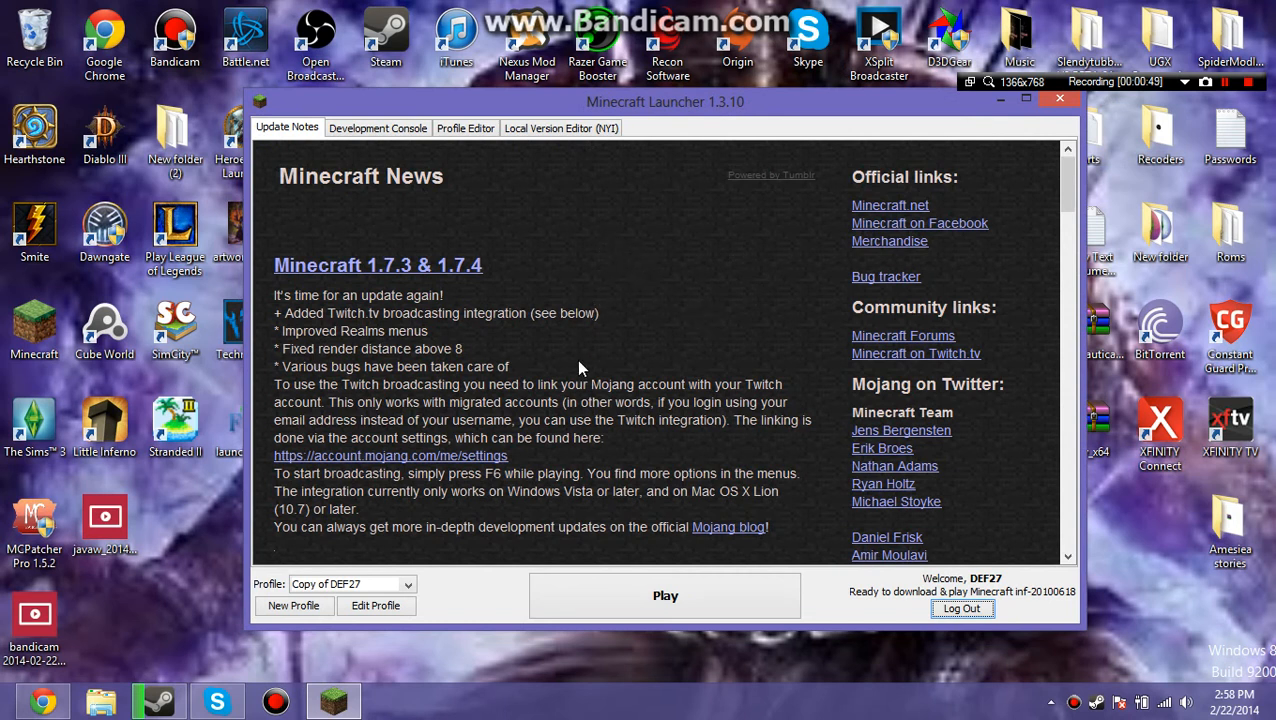
Choose old-alpha rd-161348 as the profile's game version in Edit Profile.
{"action": "left_click", "coordinate": [376, 606]}
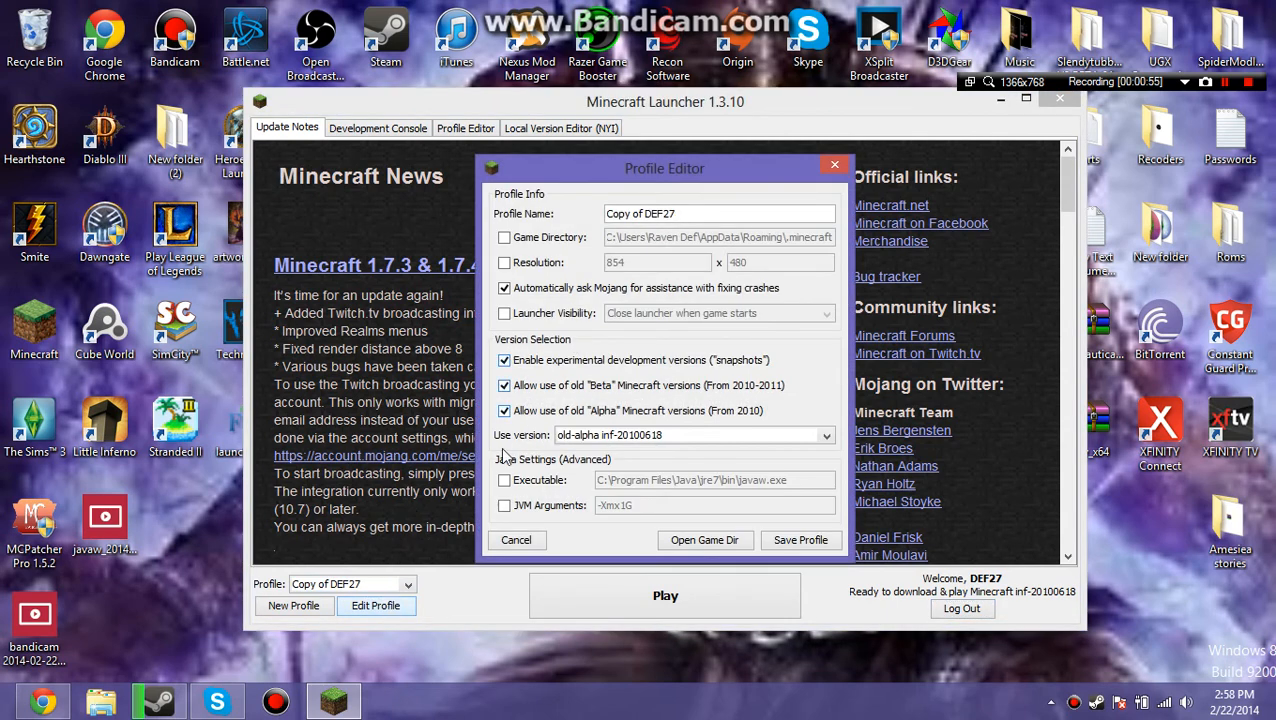
{"action": "left_click", "coordinate": [662, 437]}
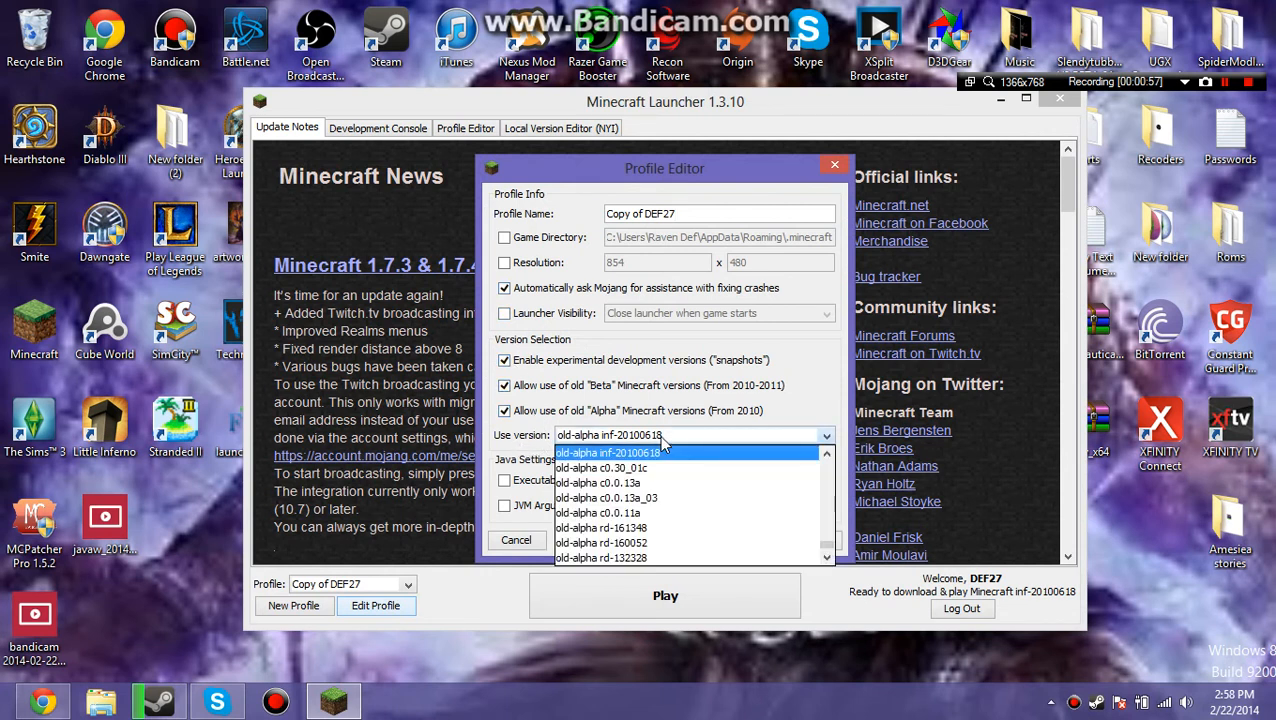
{"action": "left_click", "coordinate": [828, 556]}
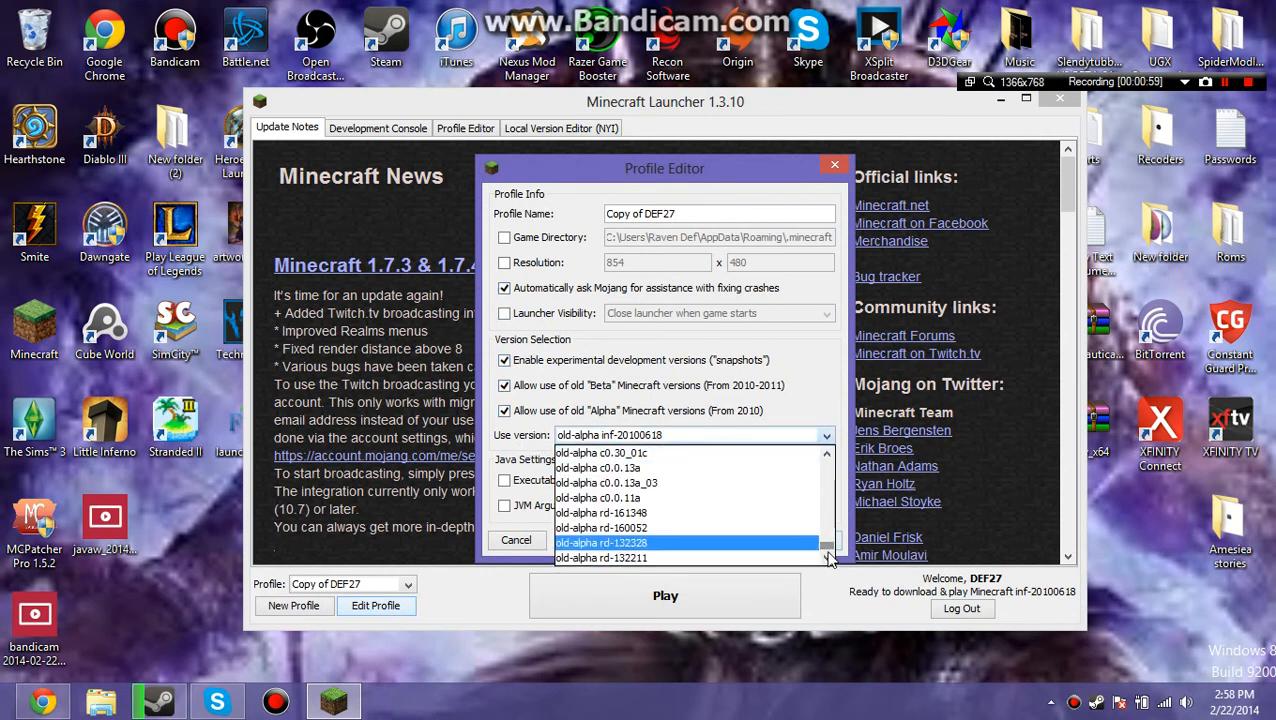
{"action": "scroll", "coordinate": [778, 555], "scroll_direction": "up", "scroll_amount": 2}
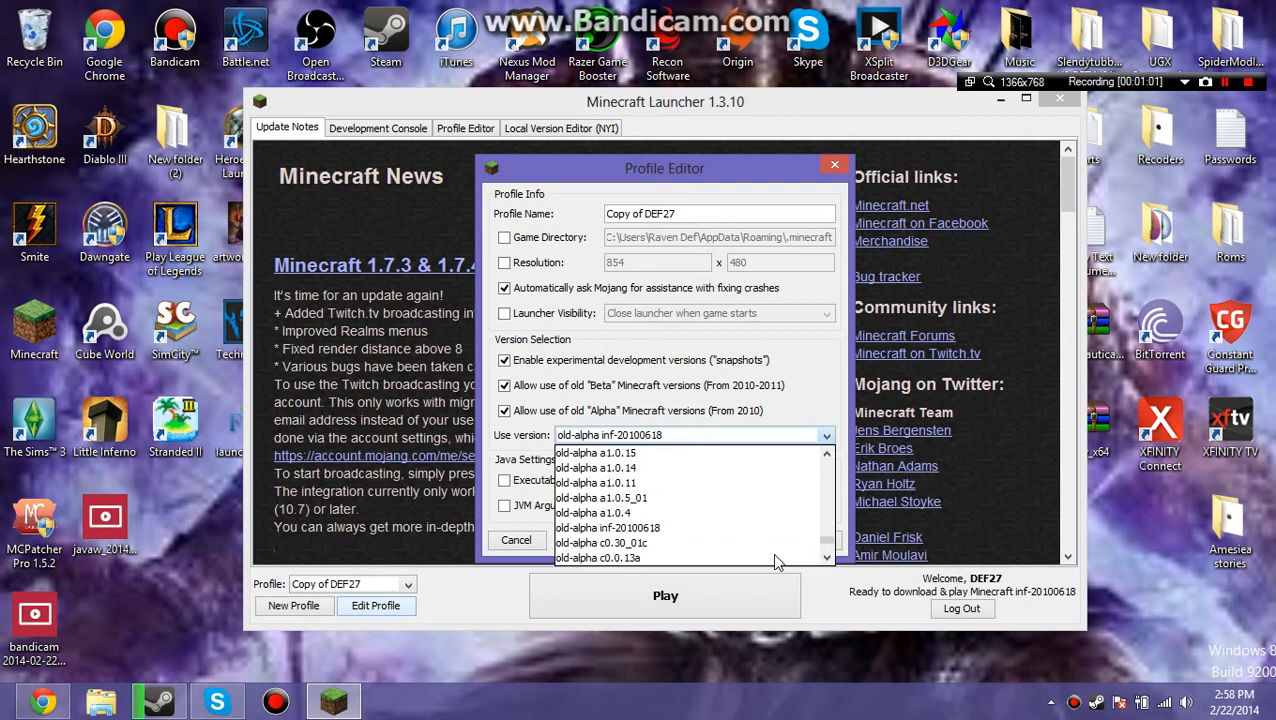
{"action": "scroll", "coordinate": [776, 552], "scroll_direction": "up", "scroll_amount": 2}
{"action": "scroll", "coordinate": [775, 548], "scroll_direction": "up", "scroll_amount": 2}
{"action": "scroll", "coordinate": [774, 546], "scroll_direction": "up", "scroll_amount": 2}
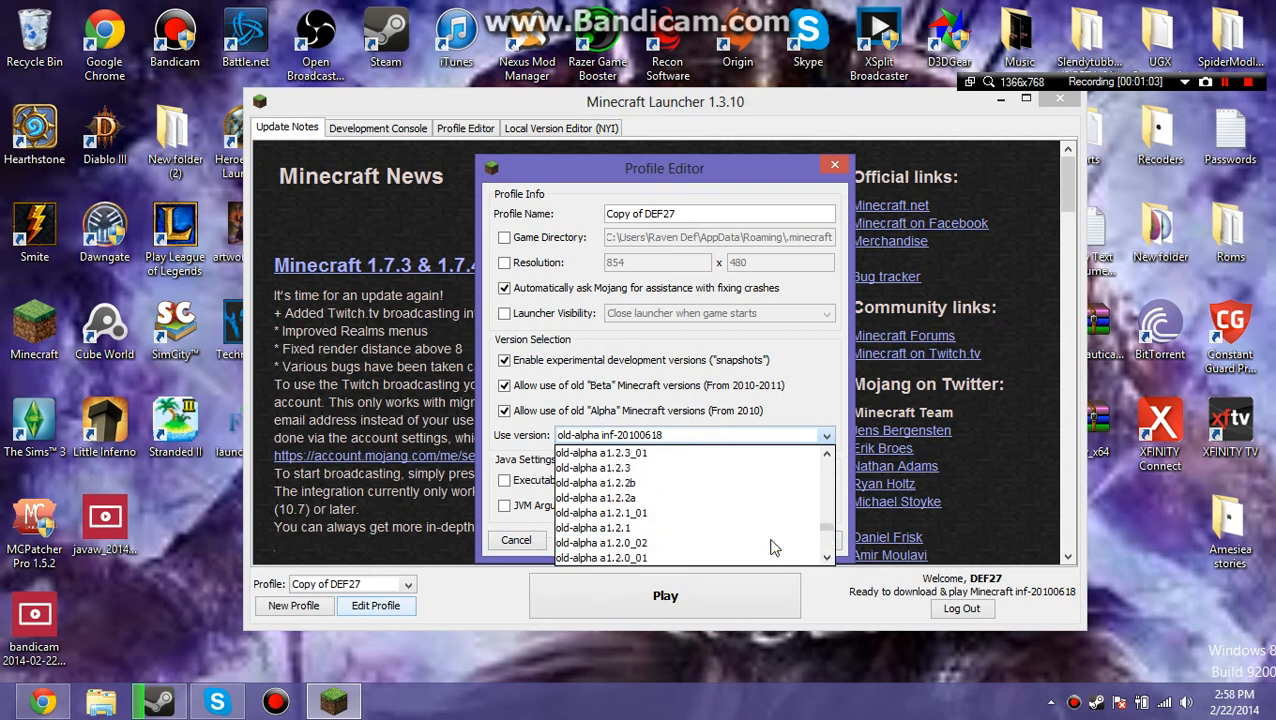
{"action": "scroll", "coordinate": [775, 547], "scroll_direction": "down", "scroll_amount": 2}
{"action": "scroll", "coordinate": [760, 540], "scroll_direction": "down", "scroll_amount": 2}
{"action": "scroll", "coordinate": [720, 545], "scroll_direction": "down", "scroll_amount": 2}
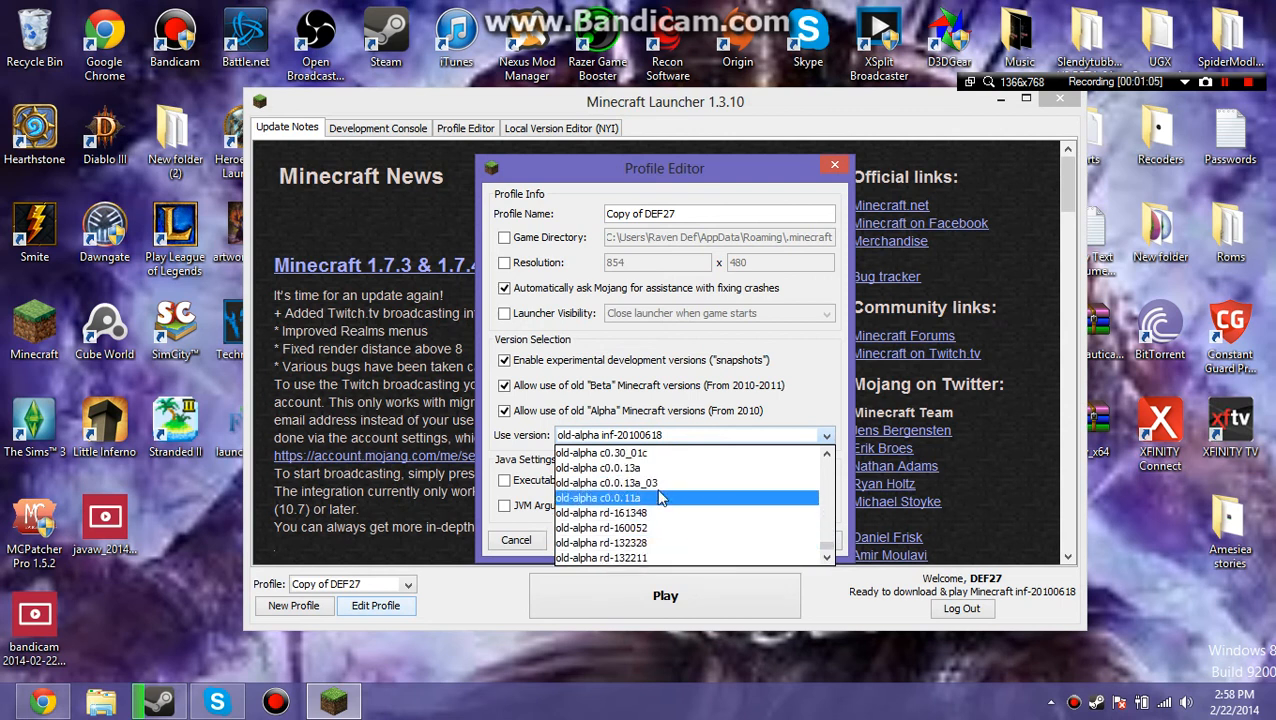
{"action": "scroll", "coordinate": [648, 497], "scroll_direction": "up", "scroll_amount": 3}
{"action": "scroll", "coordinate": [645, 500], "scroll_direction": "up", "scroll_amount": 3}
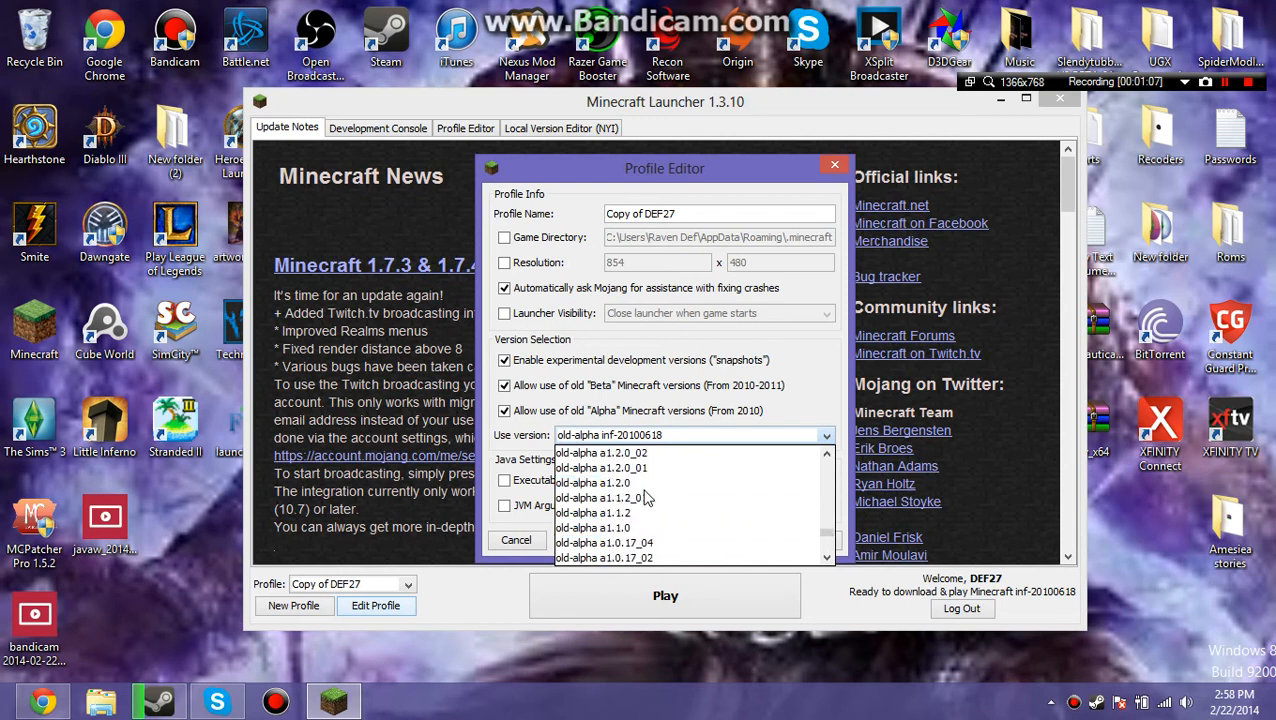
{"action": "scroll", "coordinate": [641, 505], "scroll_direction": "up", "scroll_amount": 3}
{"action": "scroll", "coordinate": [641, 503], "scroll_direction": "down", "scroll_amount": 3}
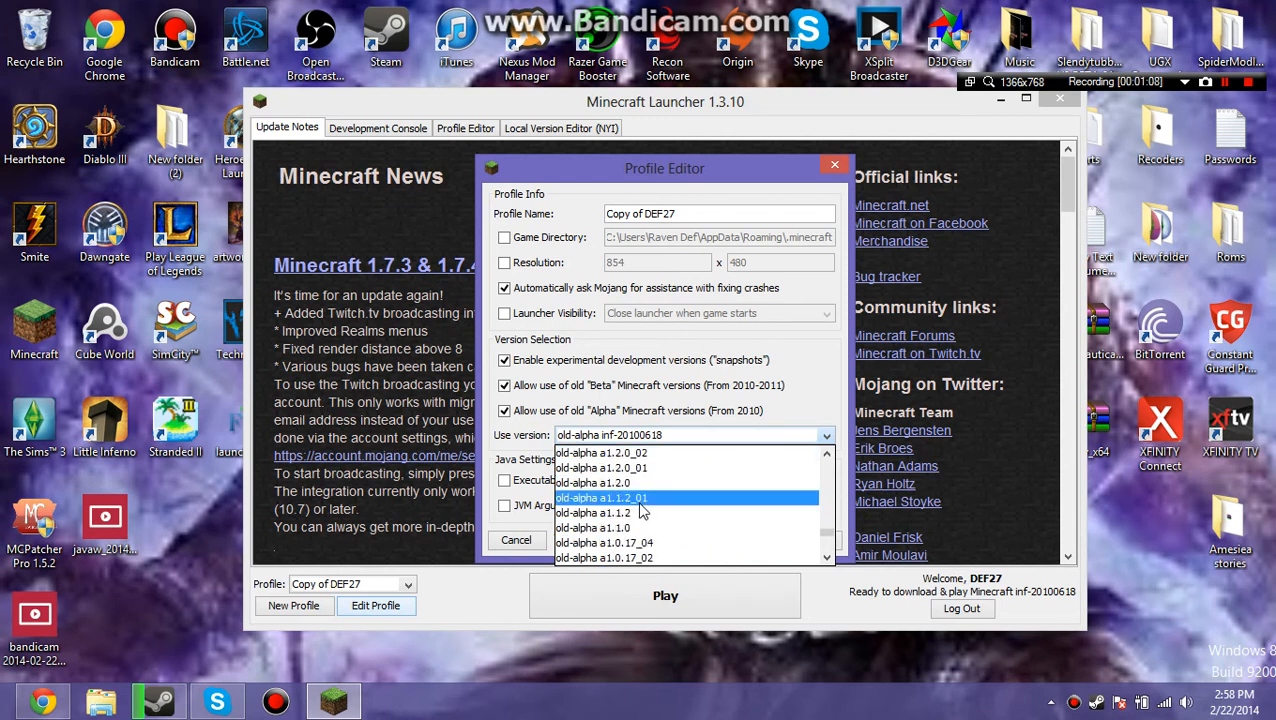
{"action": "scroll", "coordinate": [641, 510], "scroll_direction": "down", "scroll_amount": 3}
{"action": "scroll", "coordinate": [641, 540], "scroll_direction": "down", "scroll_amount": 3}
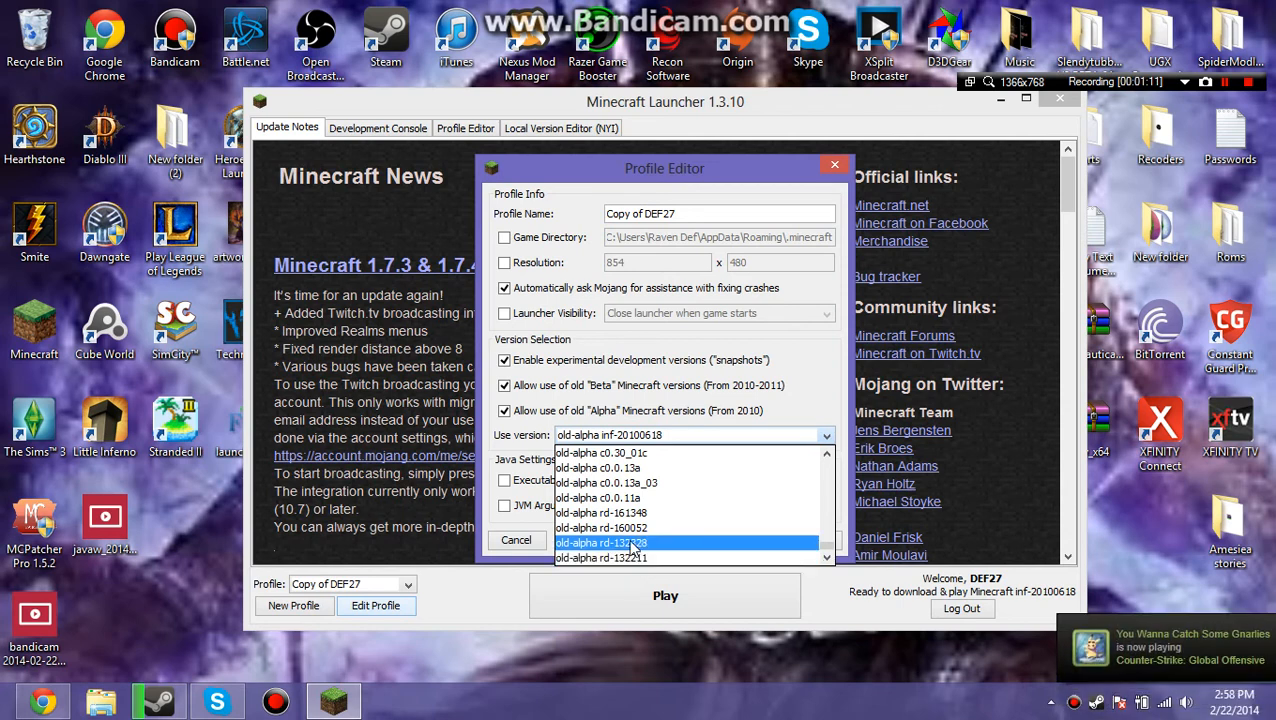
{"action": "left_click", "coordinate": [649, 511]}
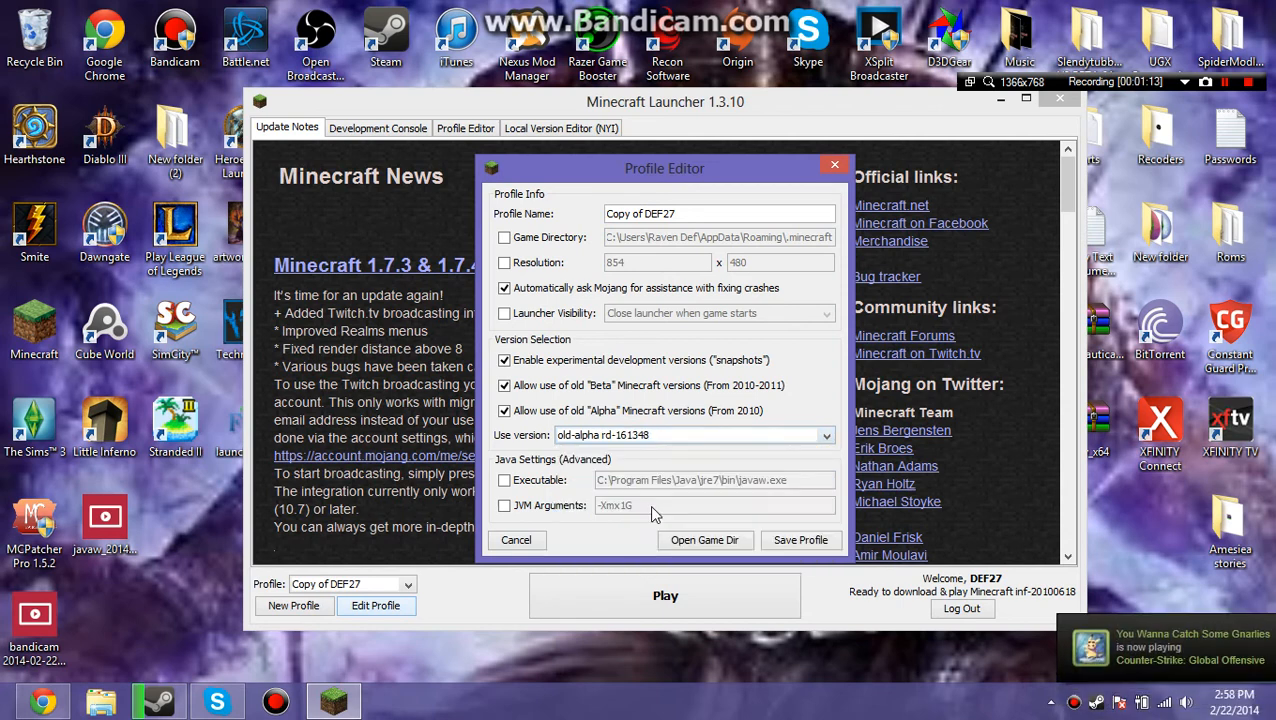
Save the profile and launch the chosen rd-161348 version.
{"action": "left_click", "coordinate": [800, 540]}
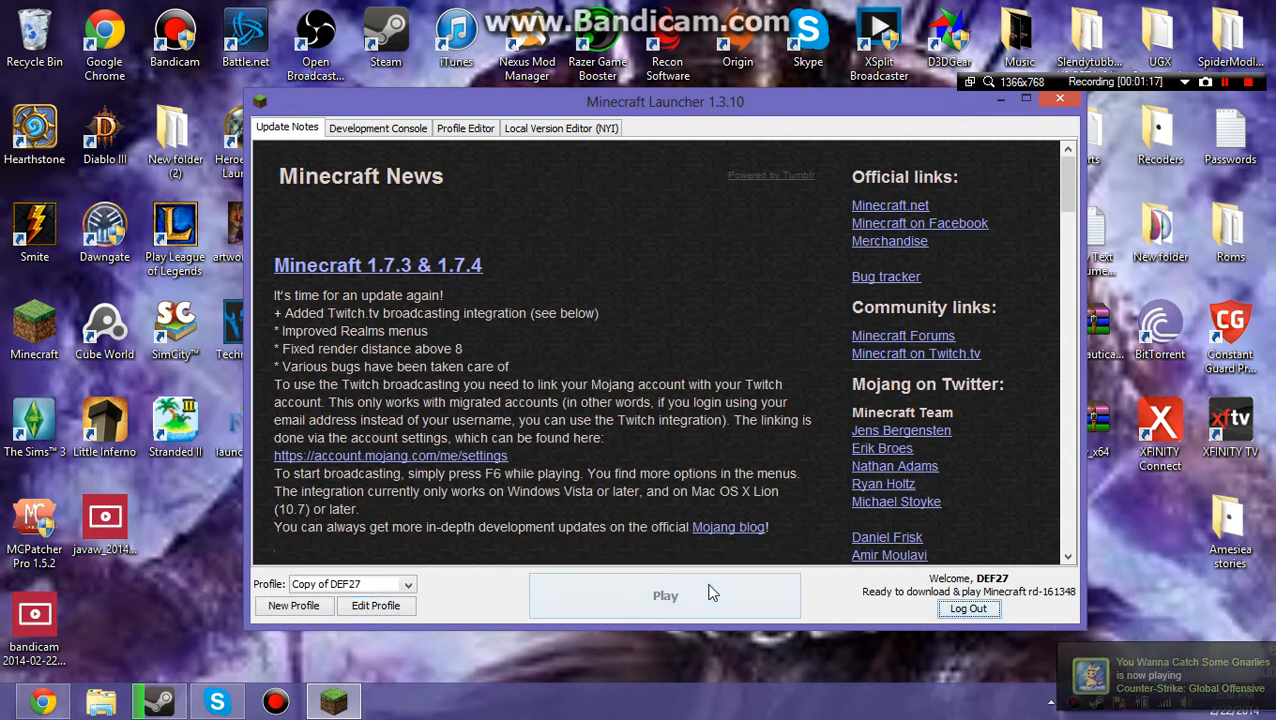
{"action": "left_click", "coordinate": [665, 596]}
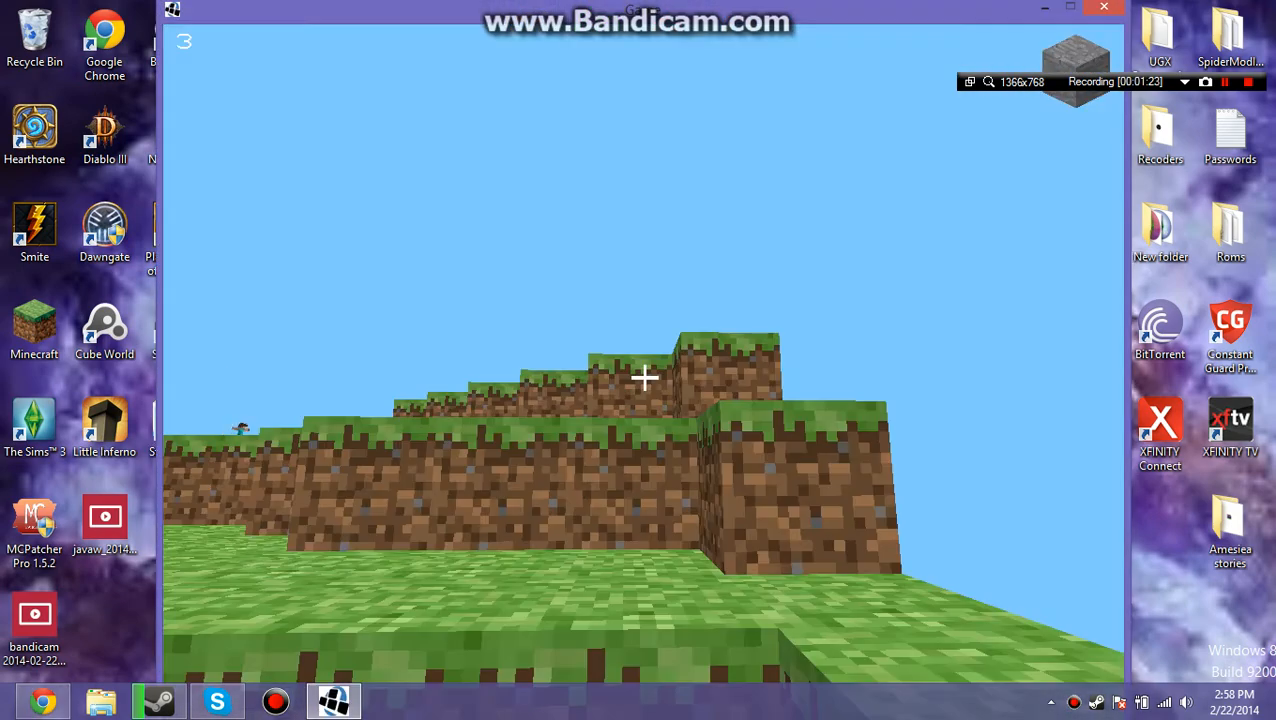
Jump up, head to the cliff, then run away from it out across the grass field.
{"action": "key", "text": "space"}
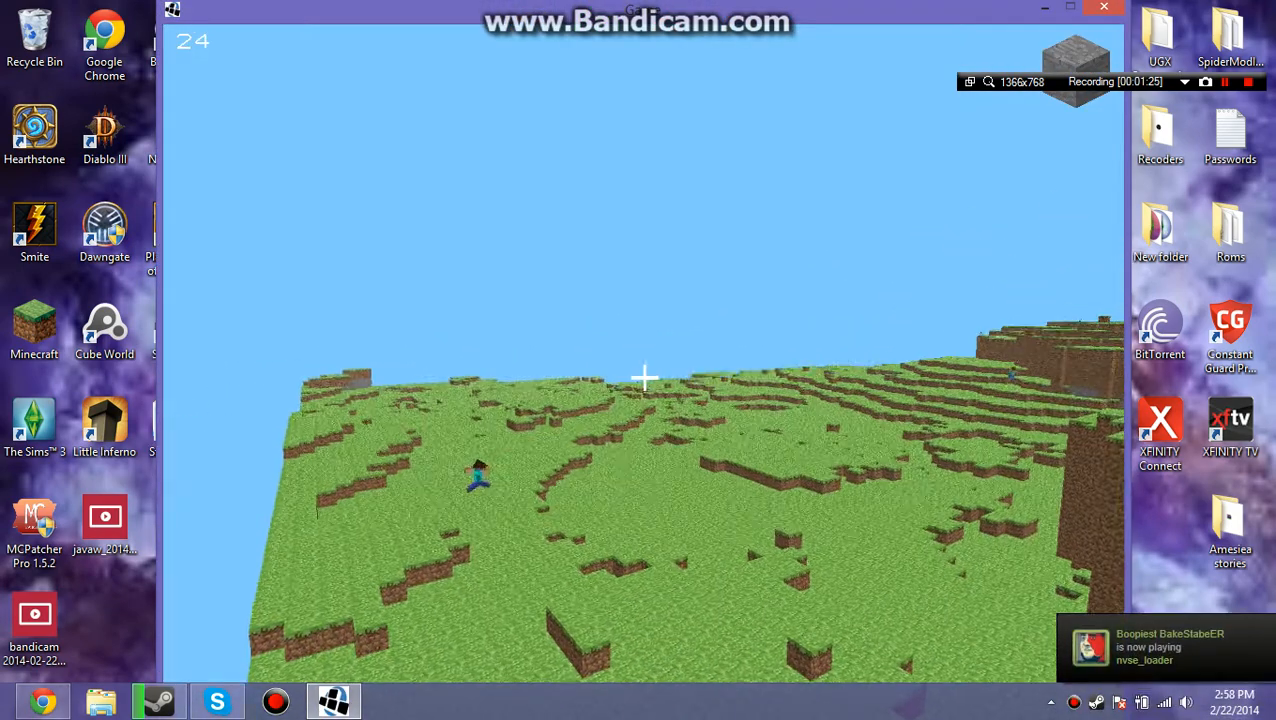
{"action": "key", "text": "w"}
{"action": "key", "text": "w"}
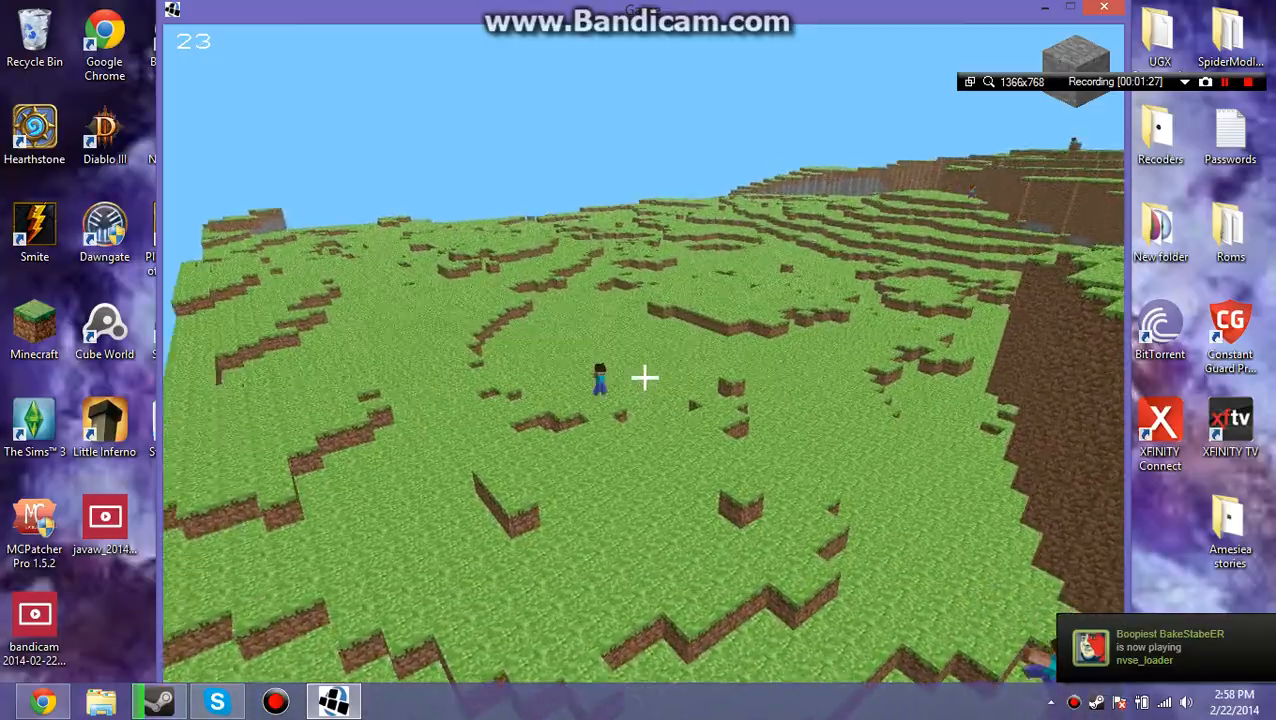
{"action": "key", "text": "w"}
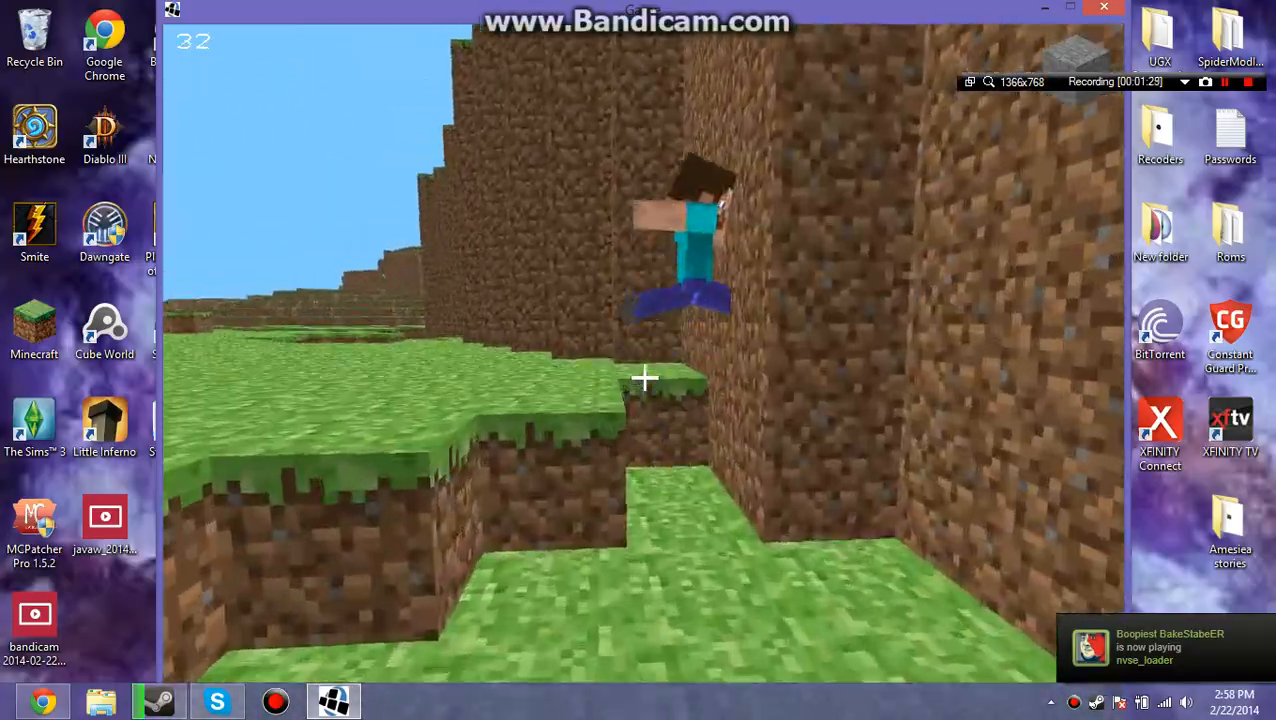
{"action": "key", "text": "w"}
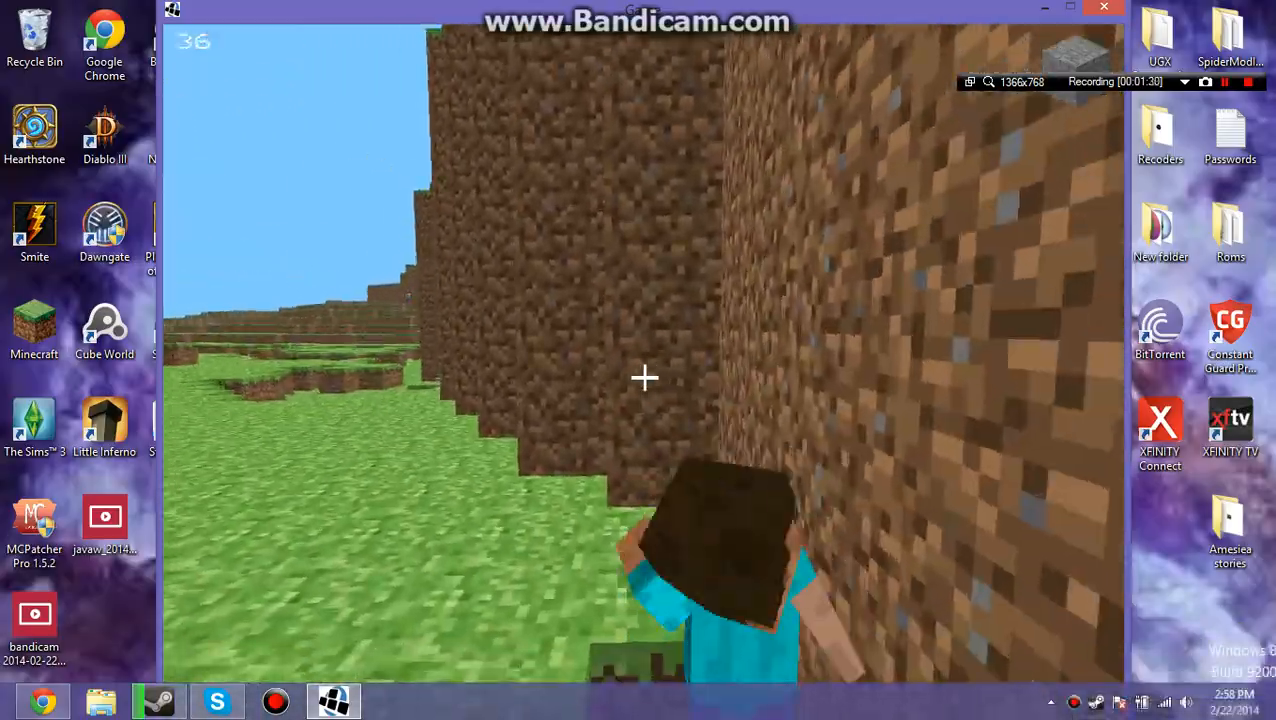
{"action": "key", "text": "s"}
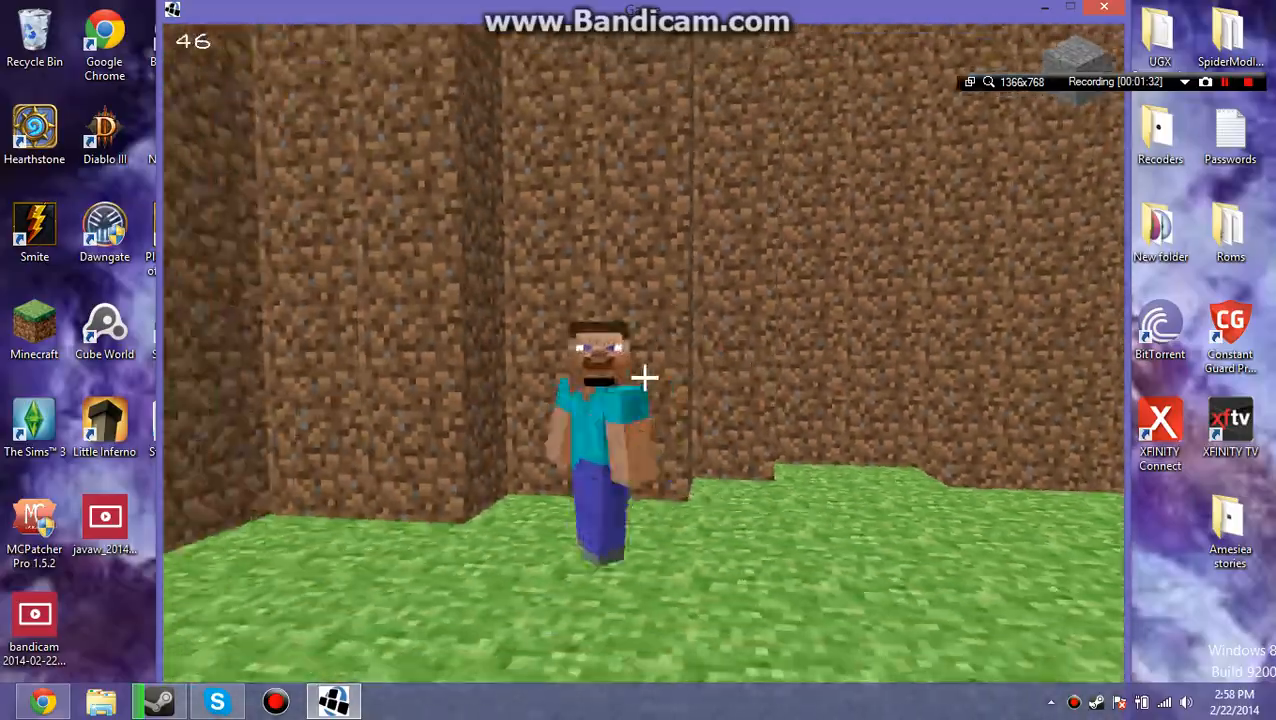
{"action": "key", "text": "w"}
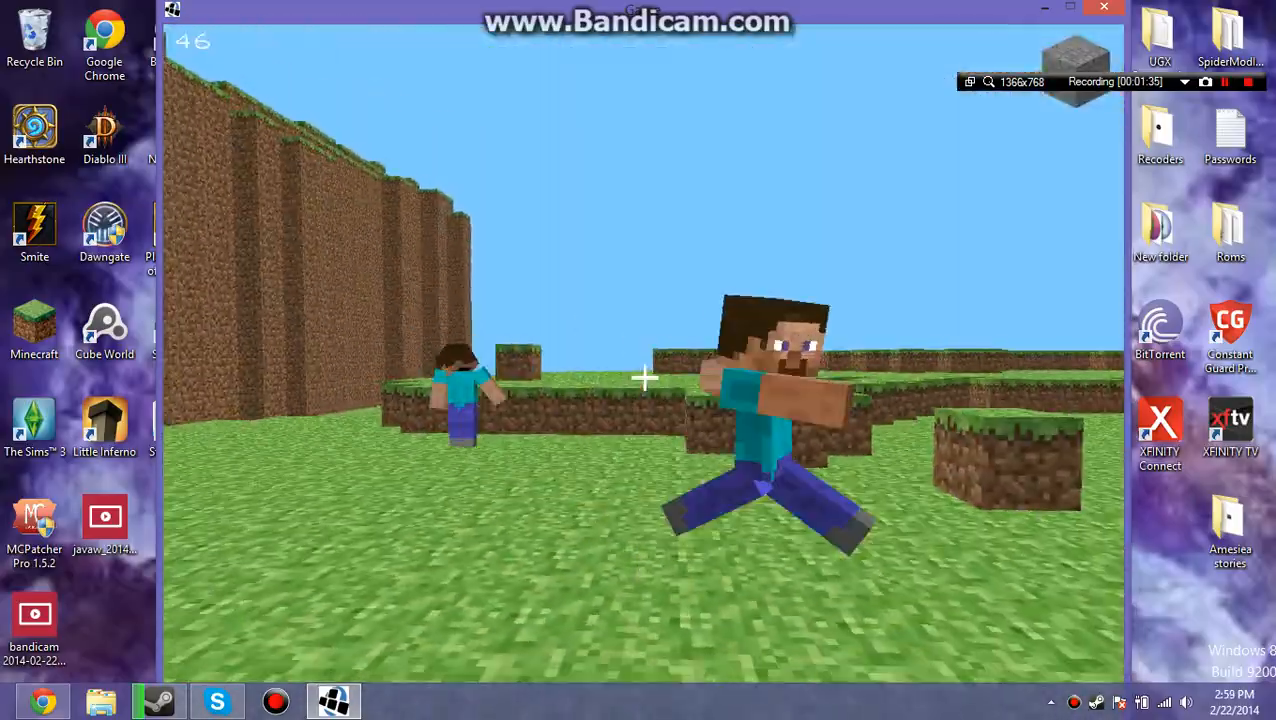
{"action": "key", "text": "w"}
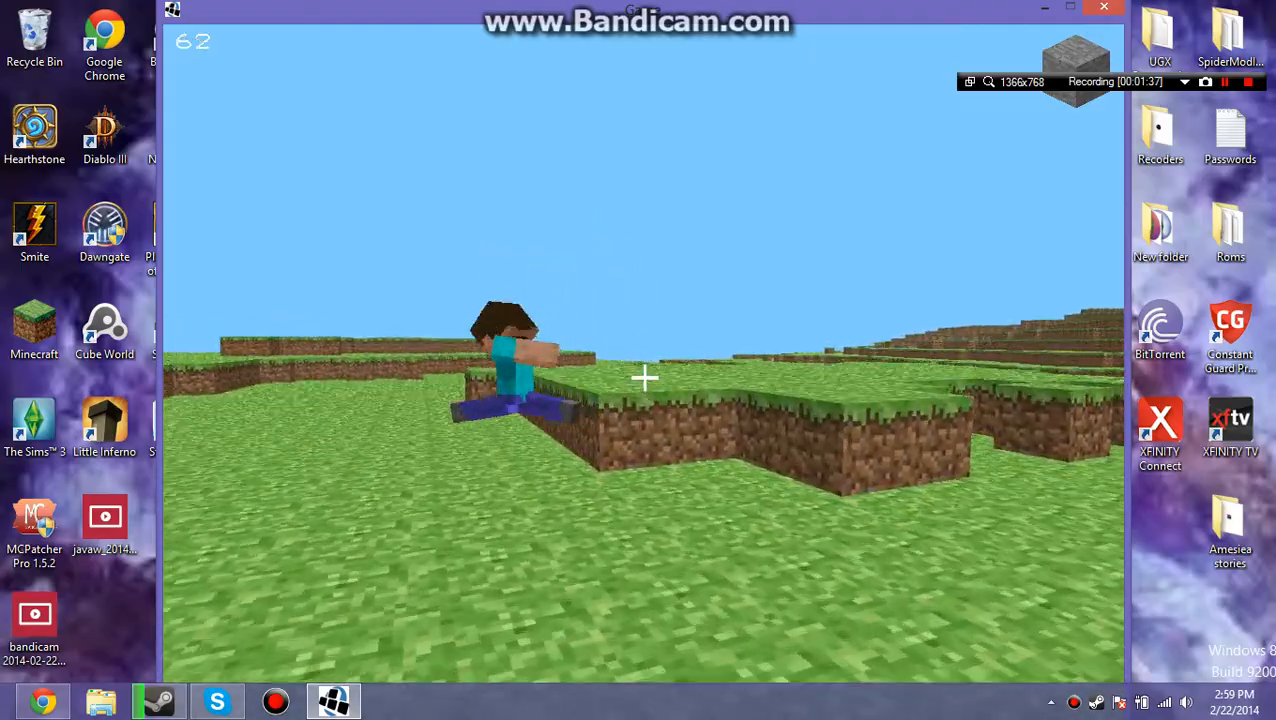
{"action": "key", "text": "w"}
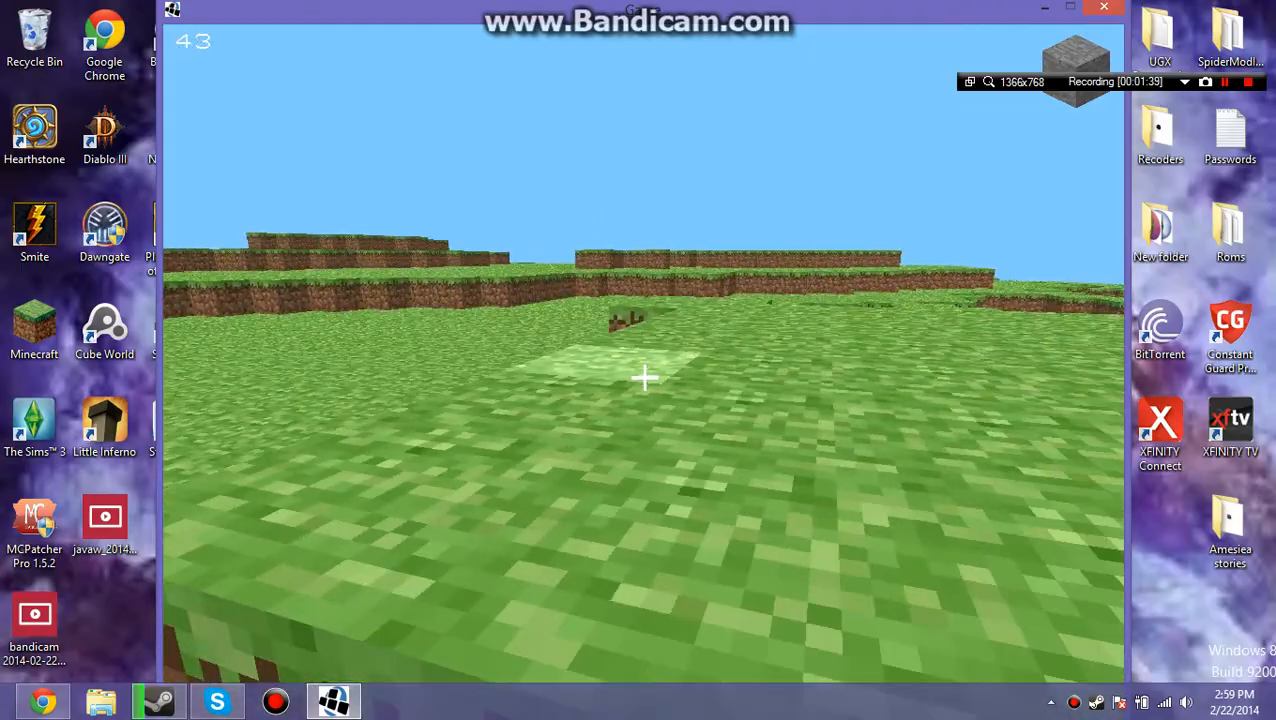
Dig a small pit in the ground and stack two stone blocks in it.
{"action": "left_click", "coordinate": [643, 377]}
{"action": "left_click", "coordinate": [643, 377]}
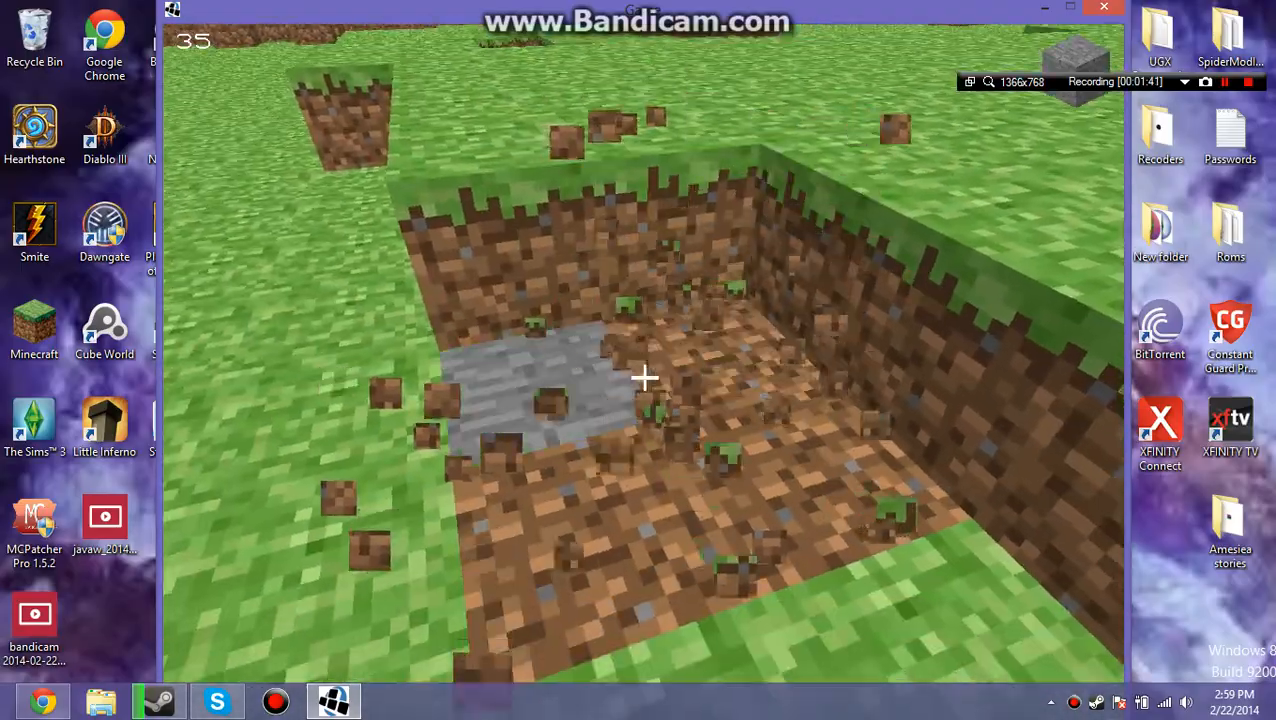
{"action": "right_click", "coordinate": [643, 377]}
{"action": "right_click", "coordinate": [643, 377]}
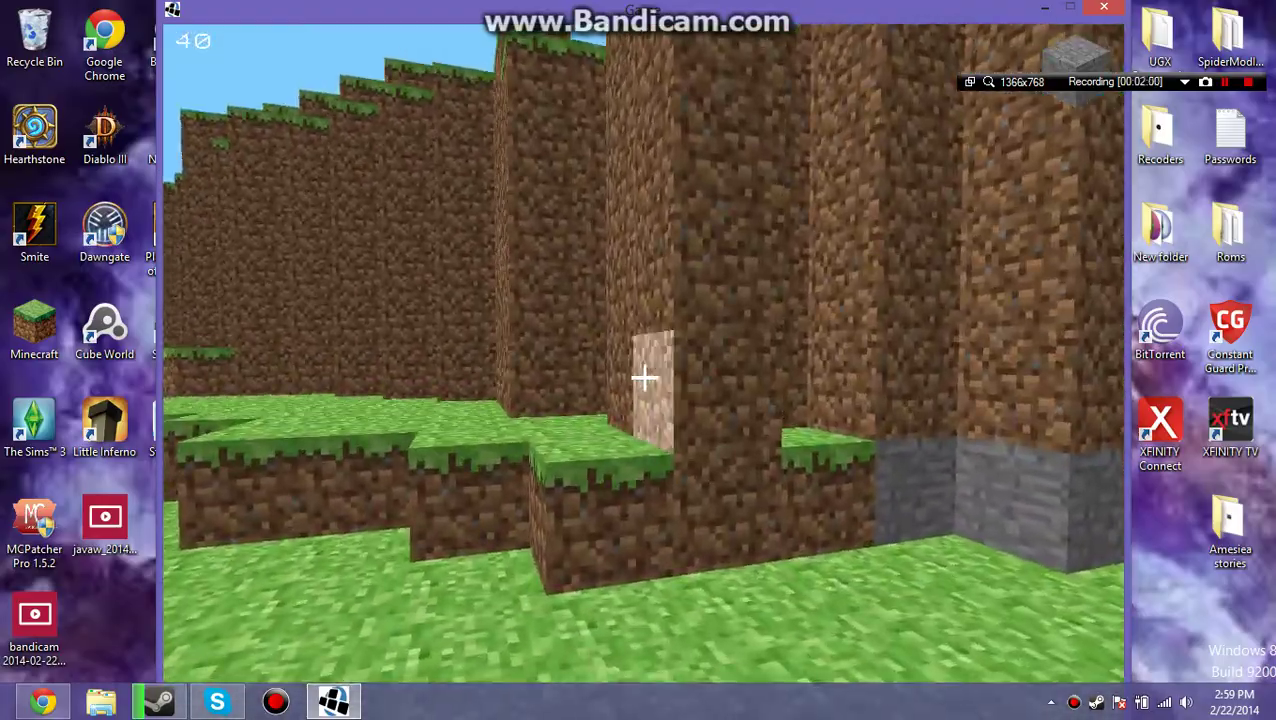
Dig a hole in the dirt cliff, place stone beside it, then quit to the desktop.
{"action": "left_click", "coordinate": [644, 378]}
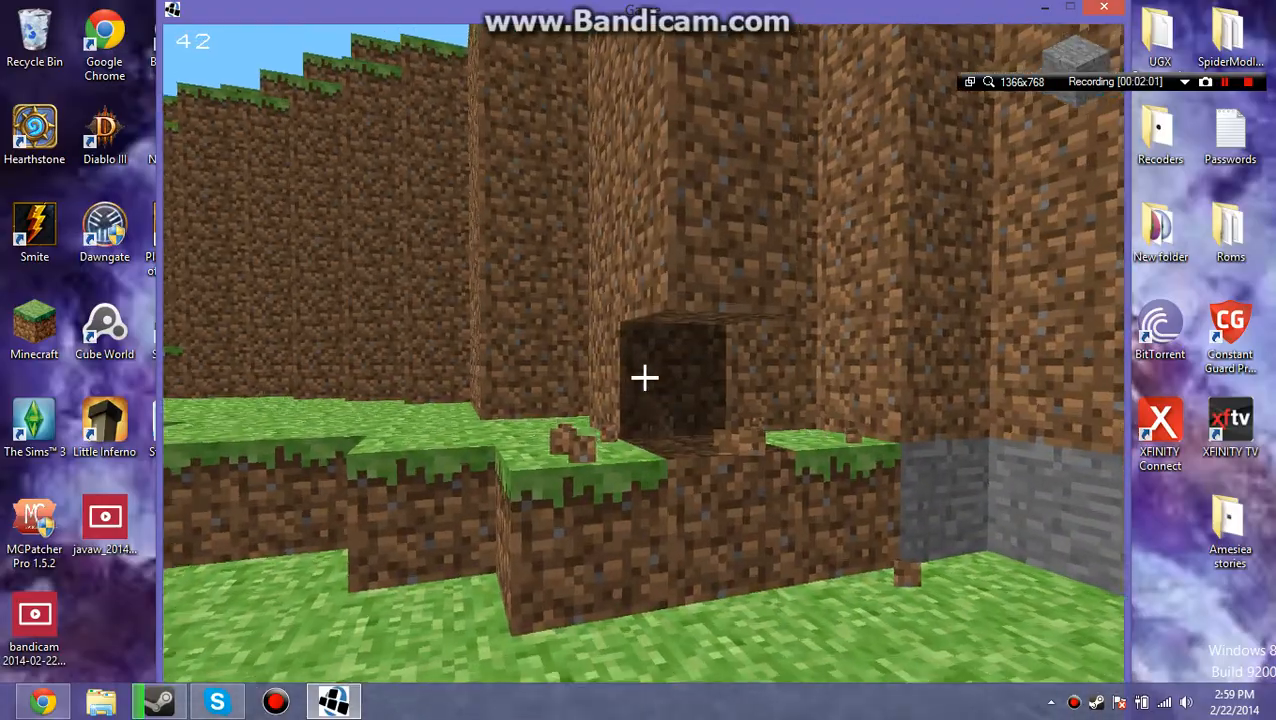
{"action": "left_click", "coordinate": [644, 378]}
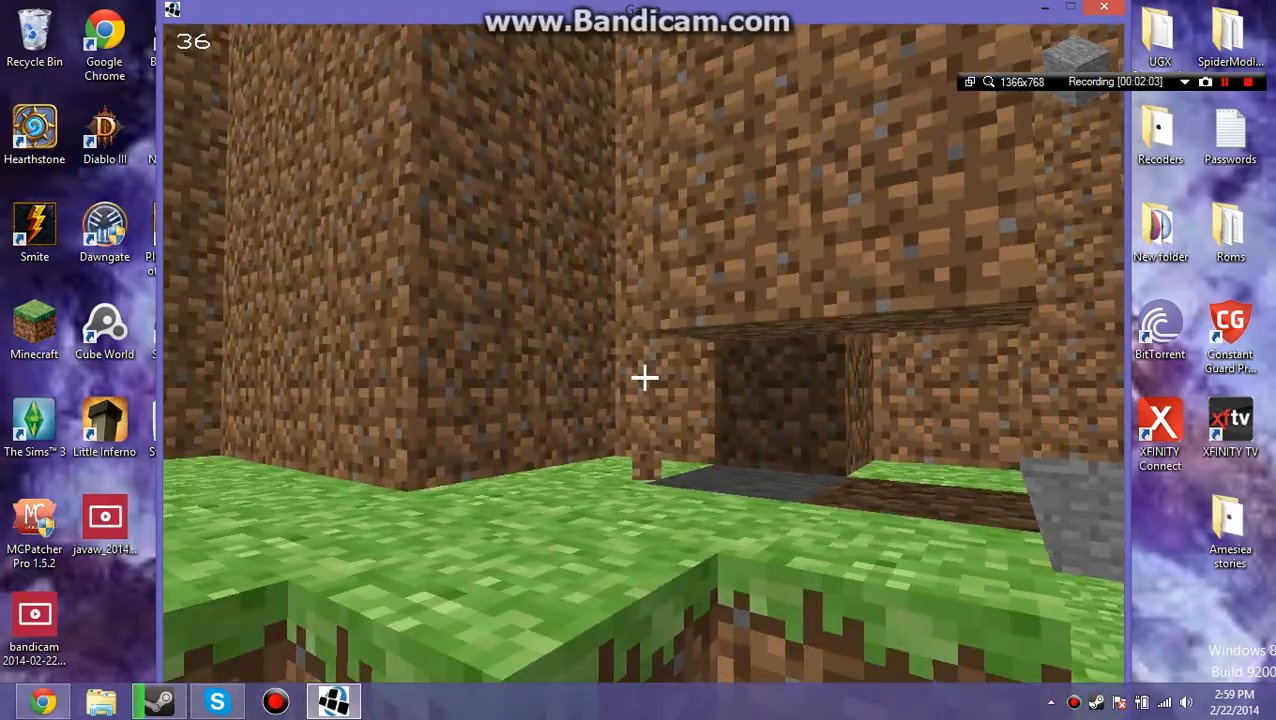
{"action": "right_click", "coordinate": [644, 378]}
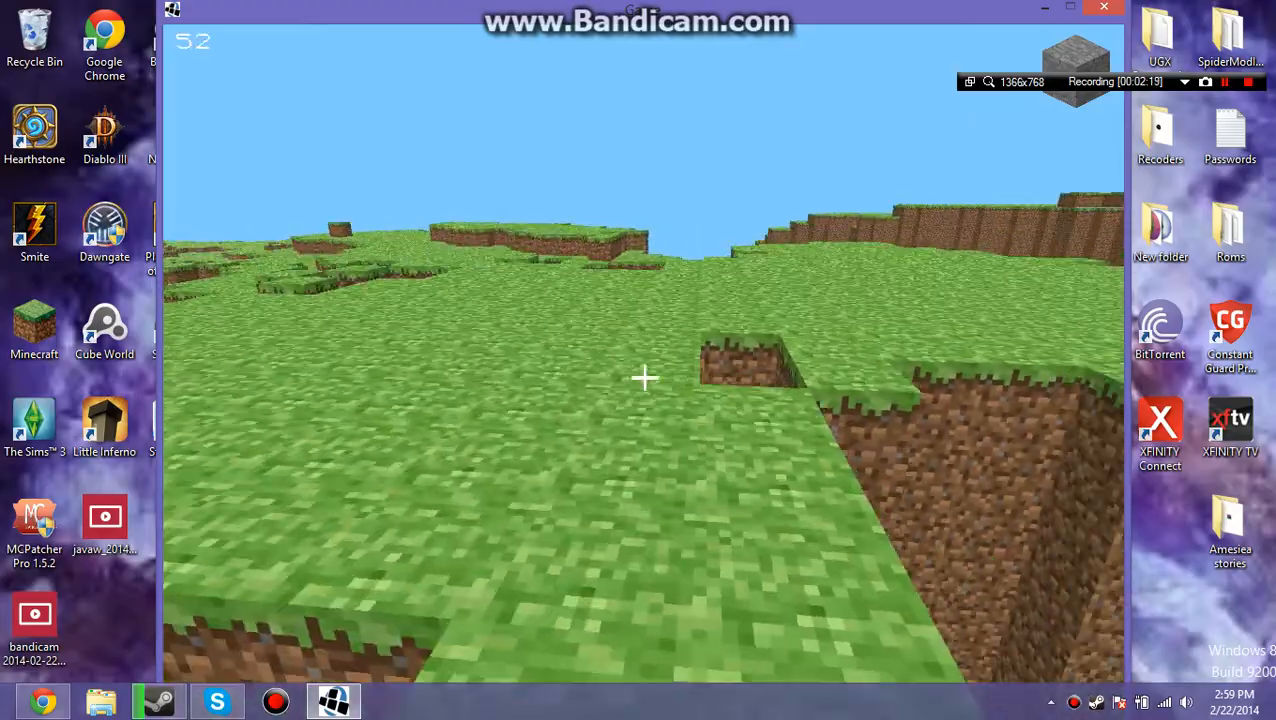
{"action": "key", "text": "alt+F4"}
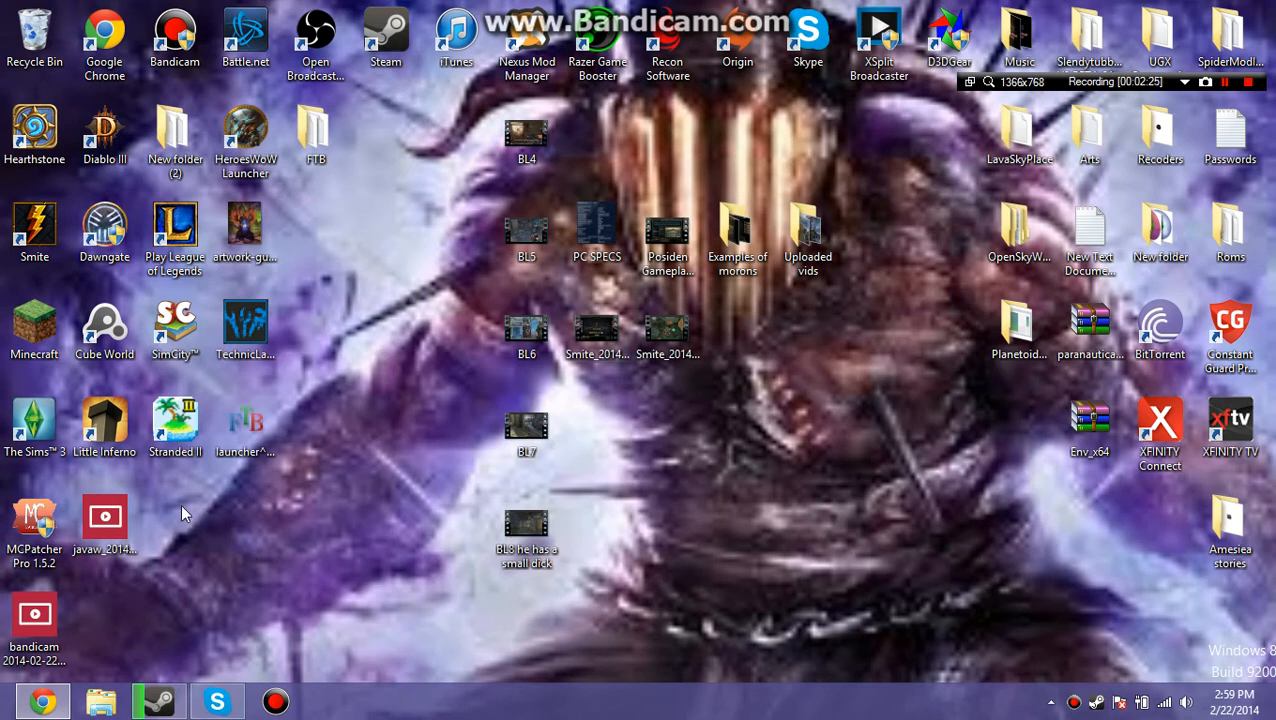
{"action": "left_click", "coordinate": [45, 330]}
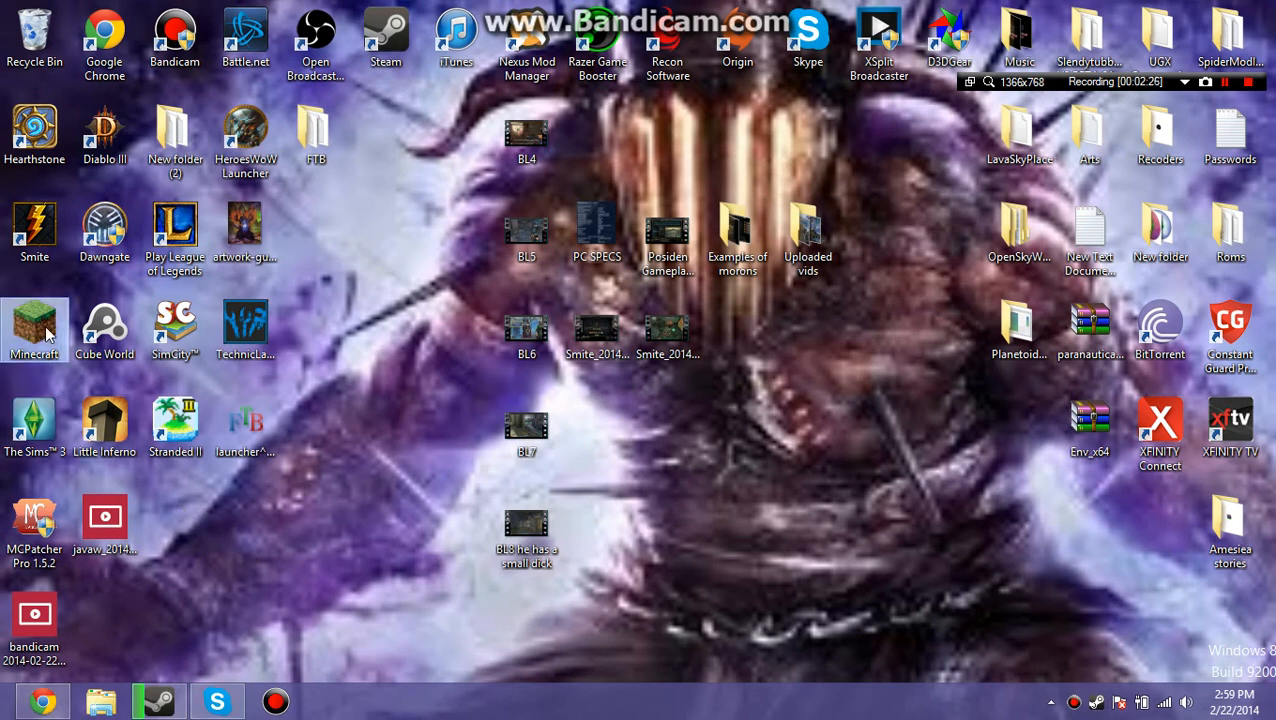
Start the Minecraft launcher from the desktop and open Edit Profile.
{"action": "double_click", "coordinate": [45, 330]}
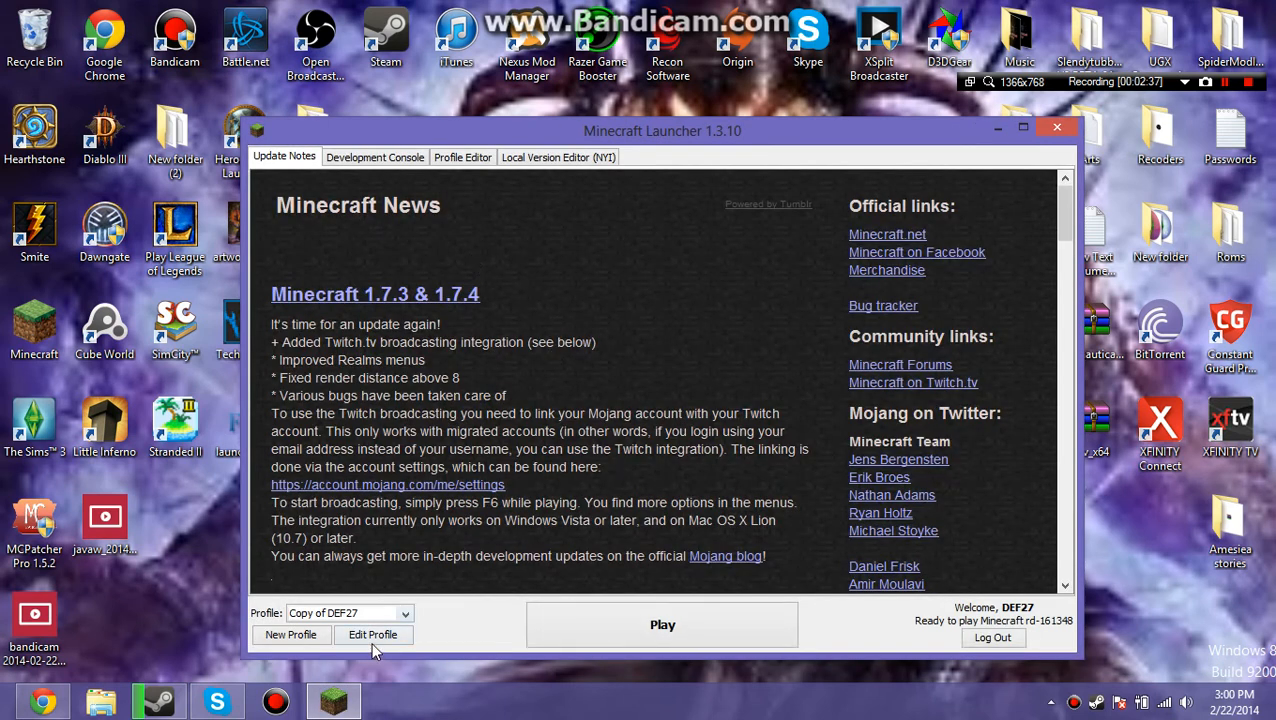
{"action": "left_click", "coordinate": [373, 635]}
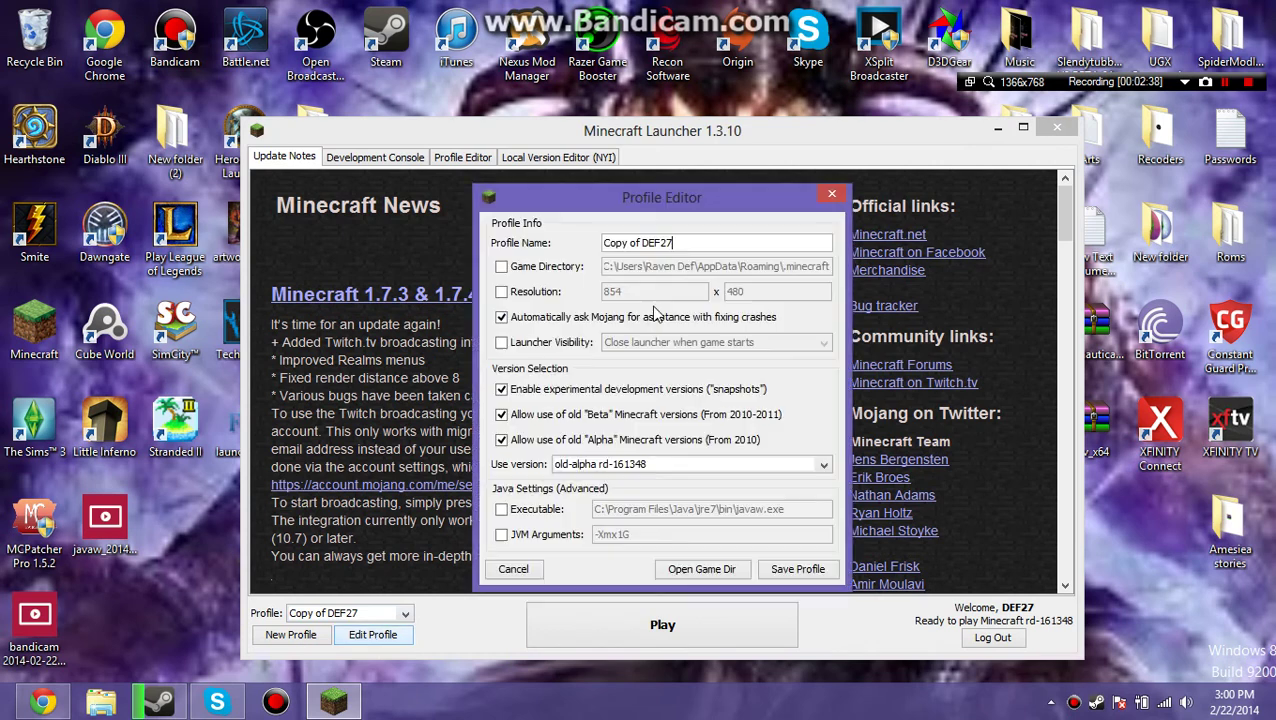
Disable experimental versions, select old-alpha a1.0.4 and save the profile.
{"action": "left_click", "coordinate": [501, 389]}
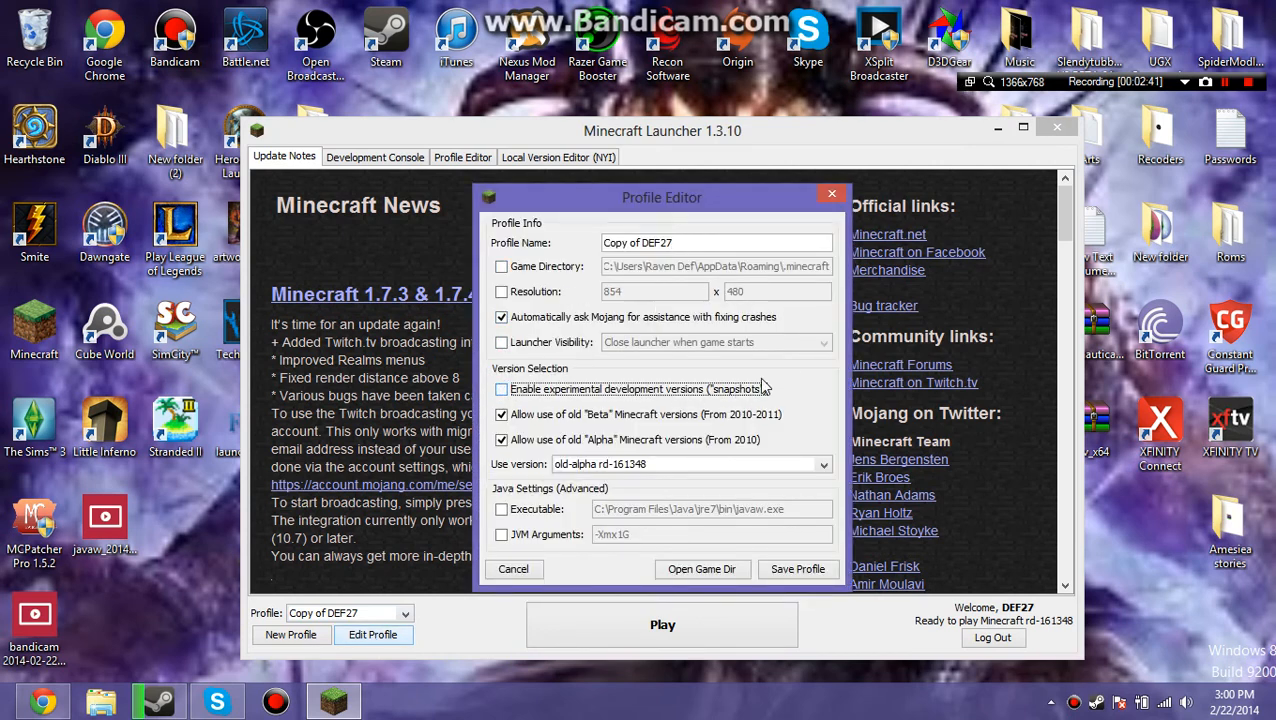
{"action": "left_click", "coordinate": [652, 466]}
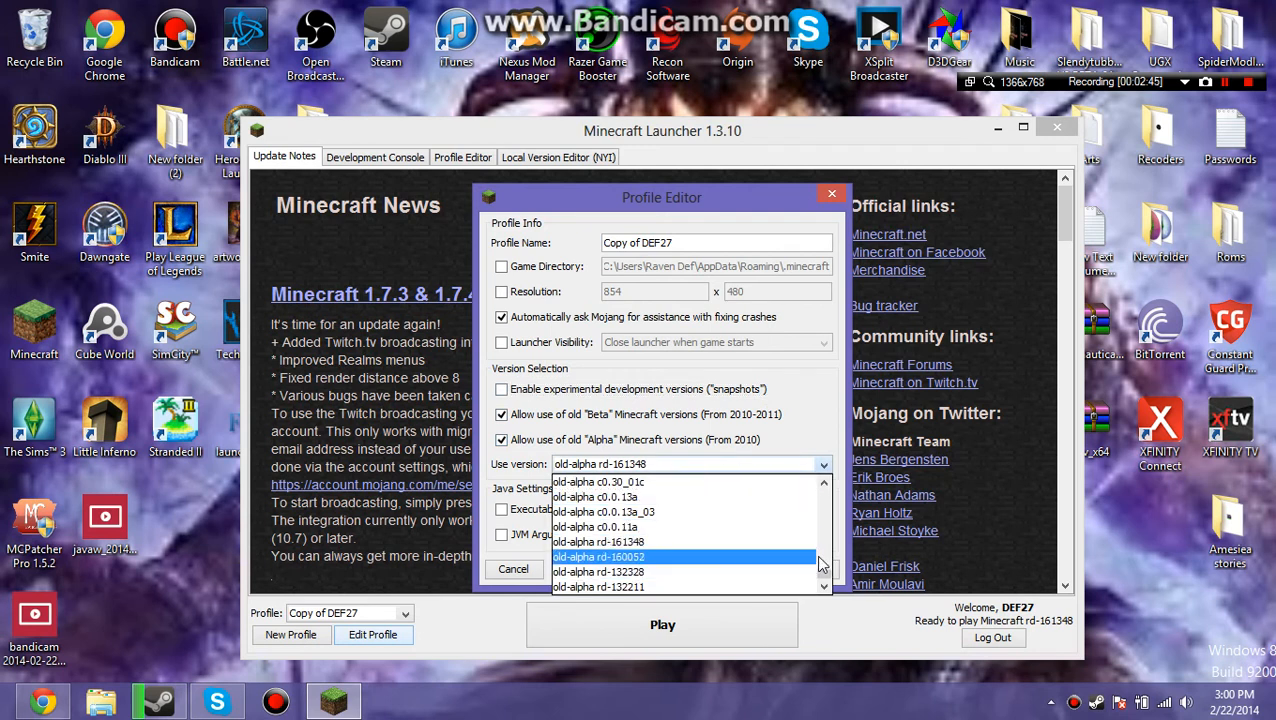
{"action": "left_click_drag", "start_coordinate": [824, 580], "coordinate": [826, 572]}
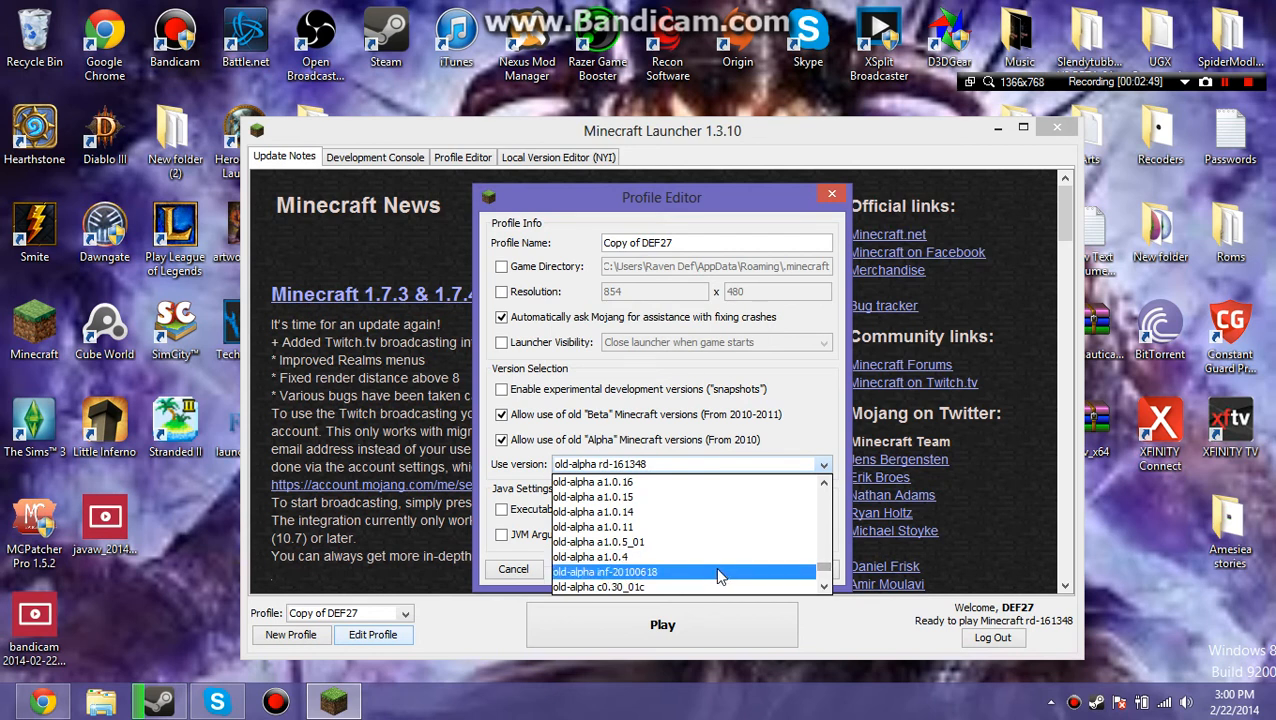
{"action": "left_click", "coordinate": [660, 559]}
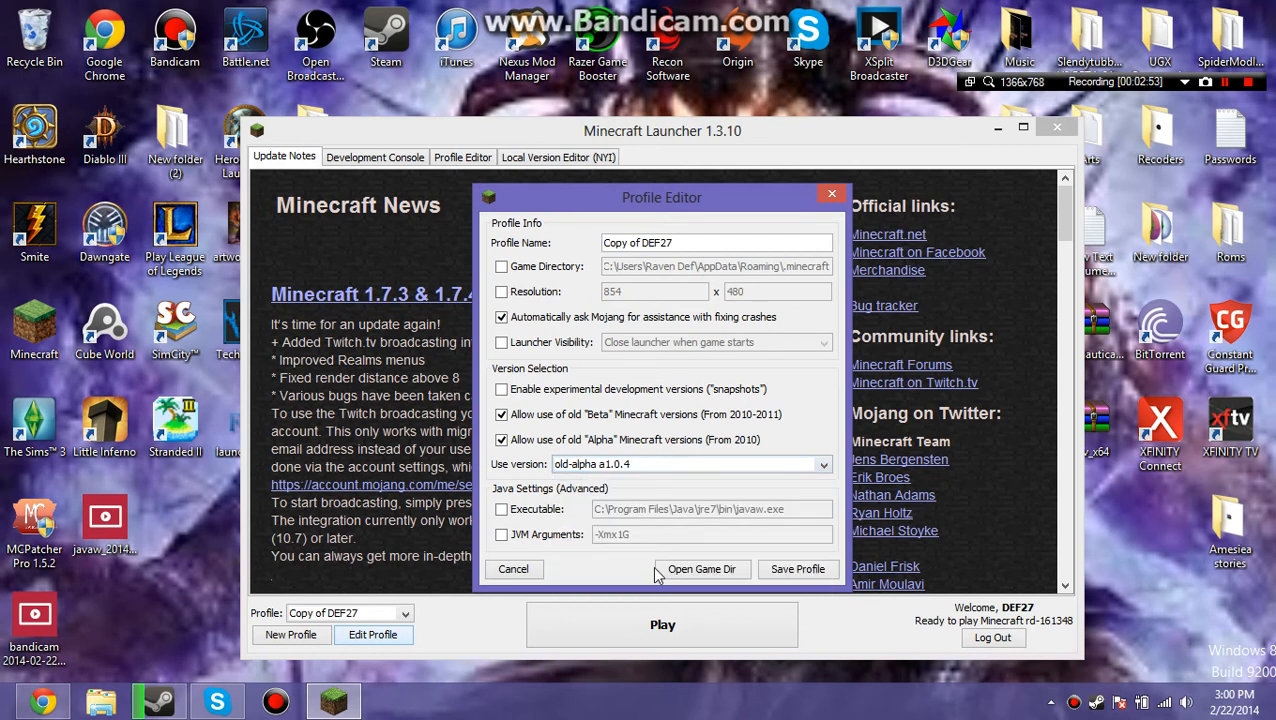
{"action": "left_click", "coordinate": [798, 575]}
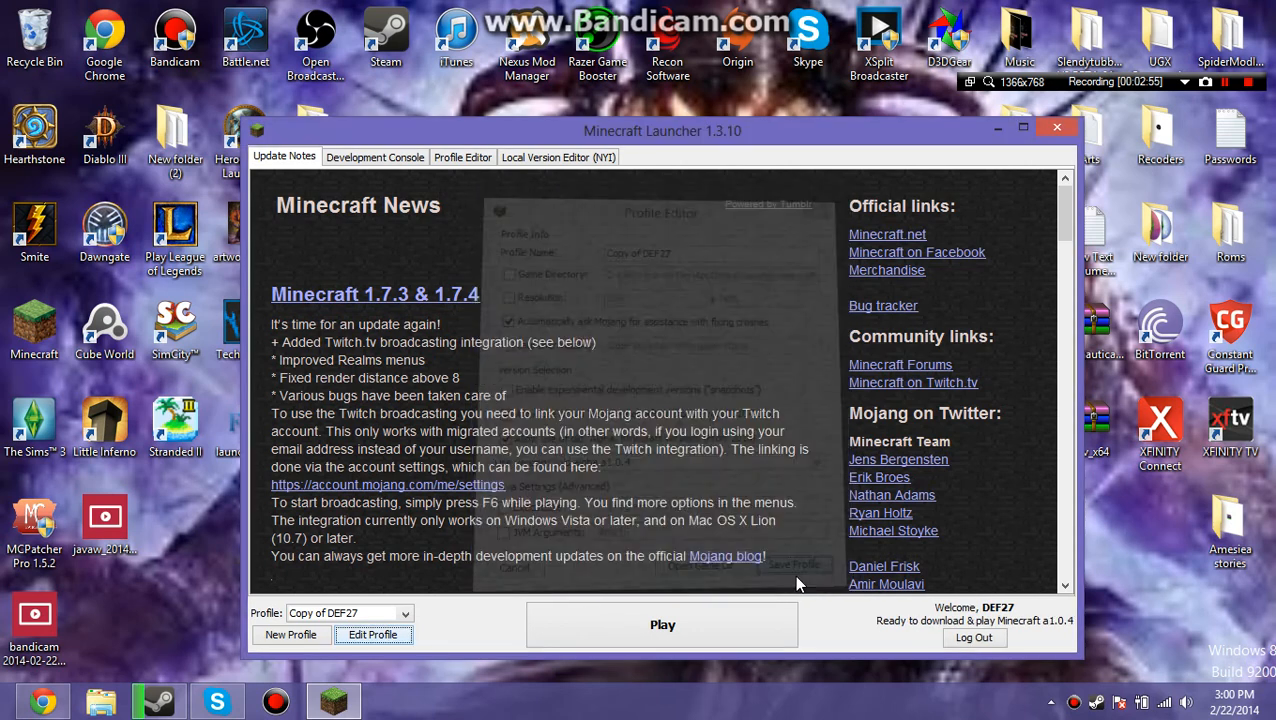
Launch the game, maximize its window and go to single-player world selection.
{"action": "left_click", "coordinate": [688, 614]}
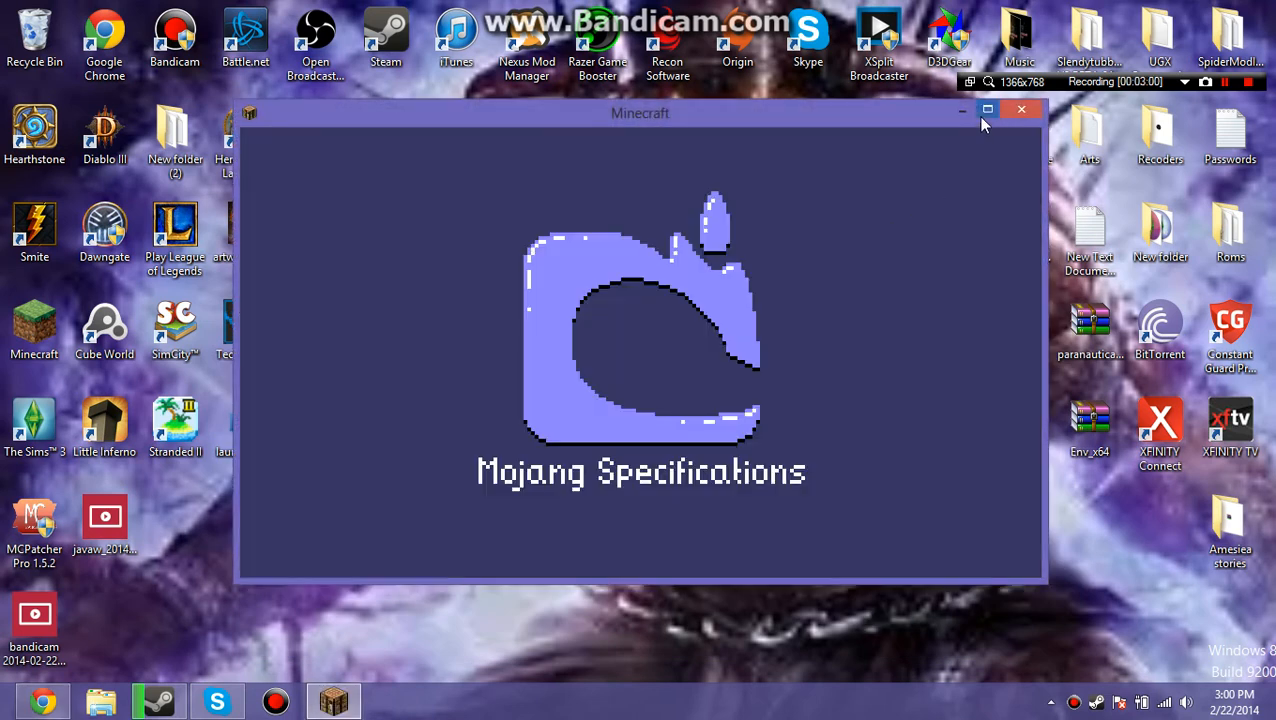
{"action": "left_click", "coordinate": [985, 110]}
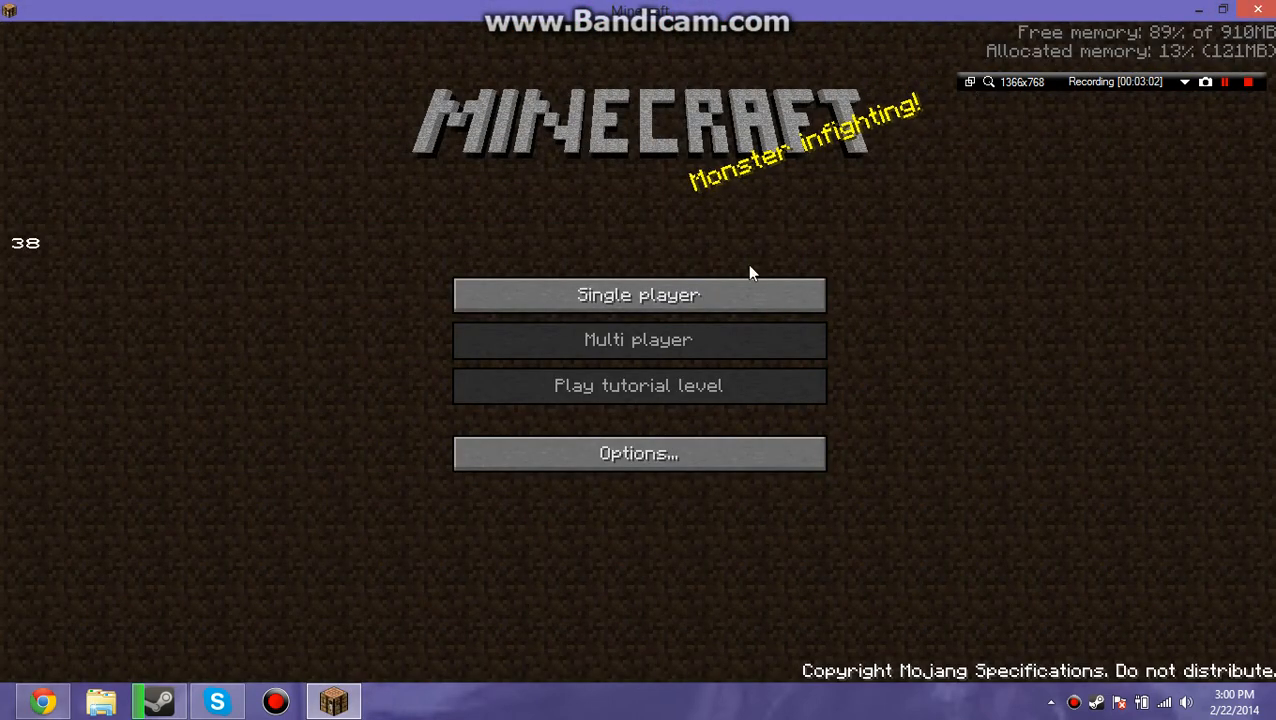
{"action": "left_click", "coordinate": [701, 293]}
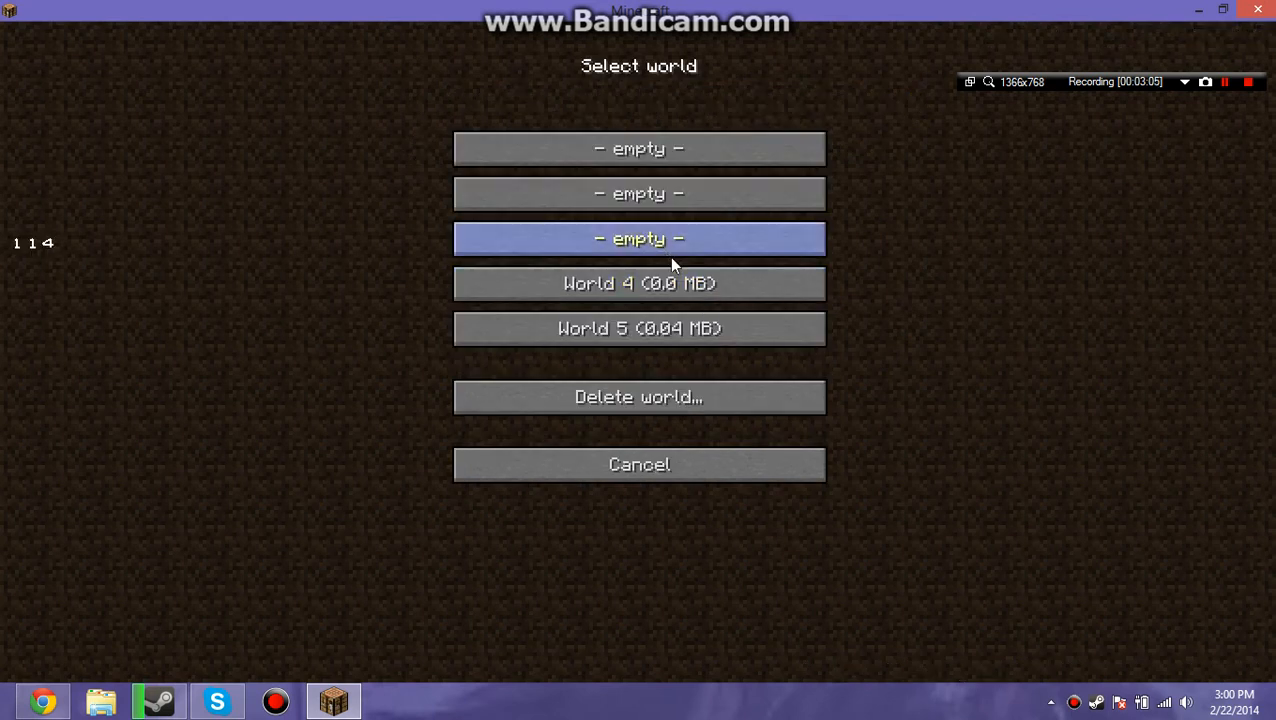
Delete World 4 and World5, confirming each, so a new world is generated.
{"action": "left_click", "coordinate": [639, 397]}
{"action": "left_click", "coordinate": [660, 284]}
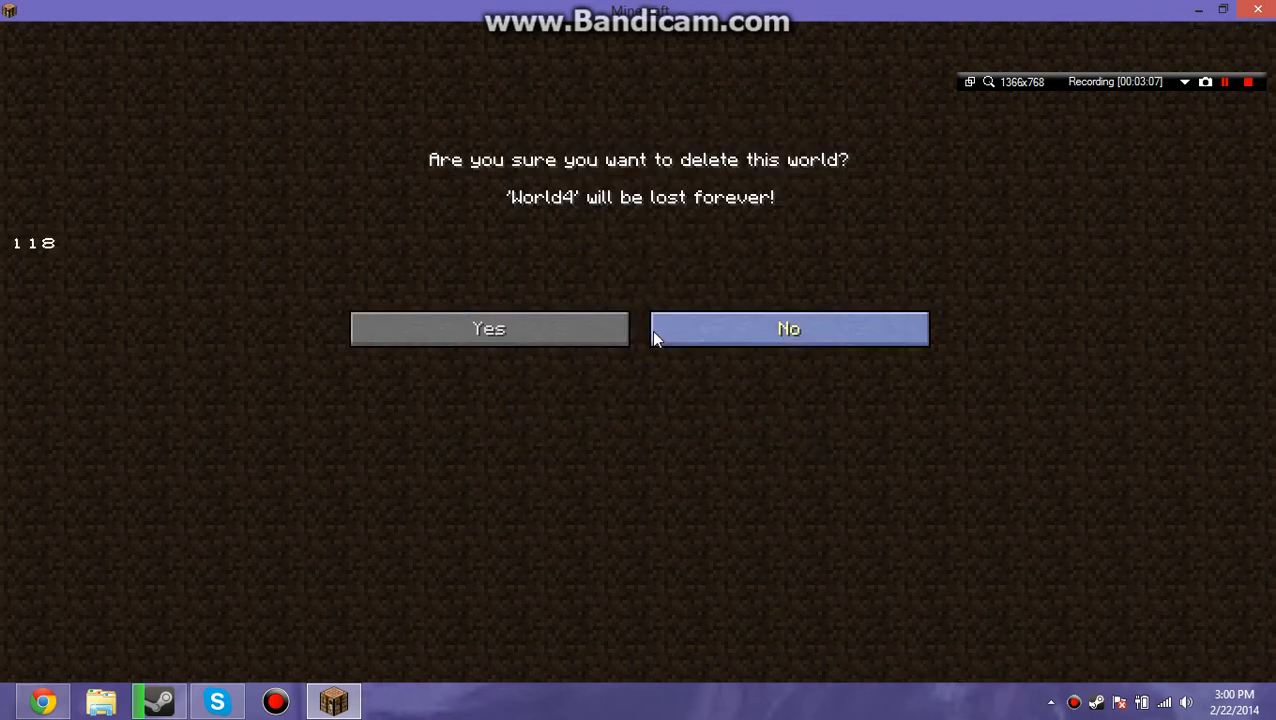
{"action": "left_click", "coordinate": [592, 326]}
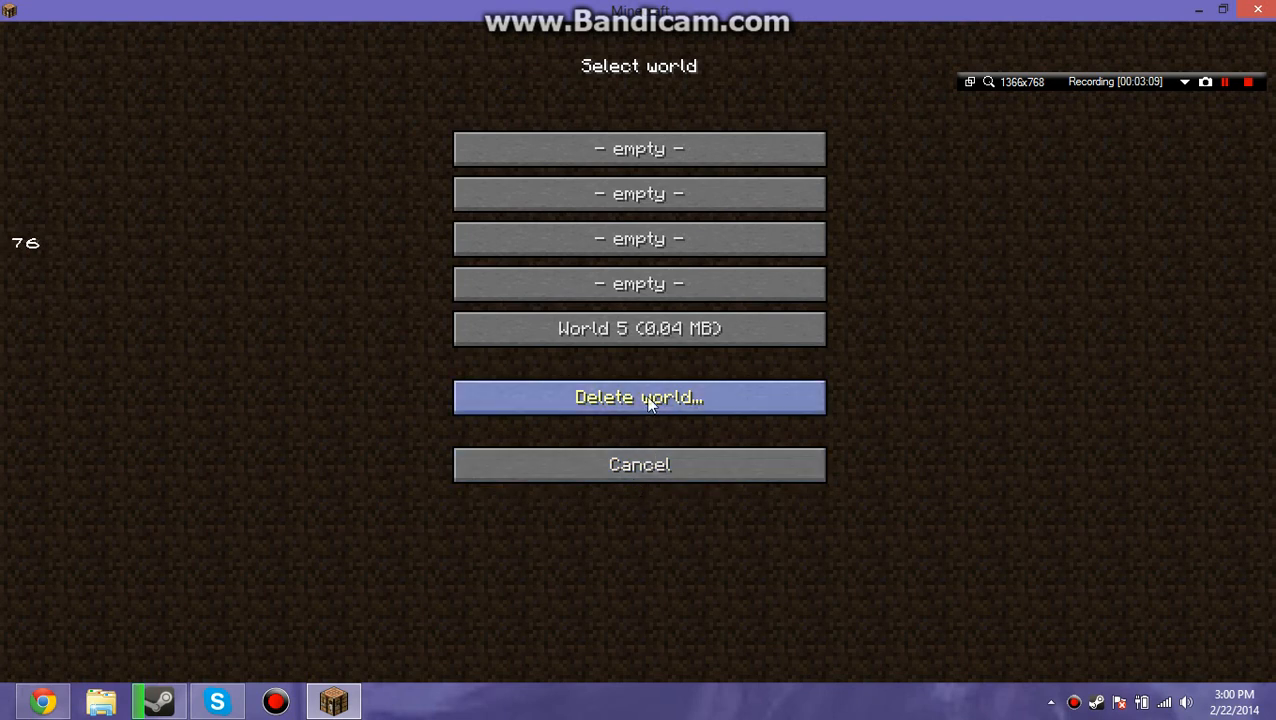
{"action": "left_click", "coordinate": [639, 397]}
{"action": "left_click", "coordinate": [647, 329]}
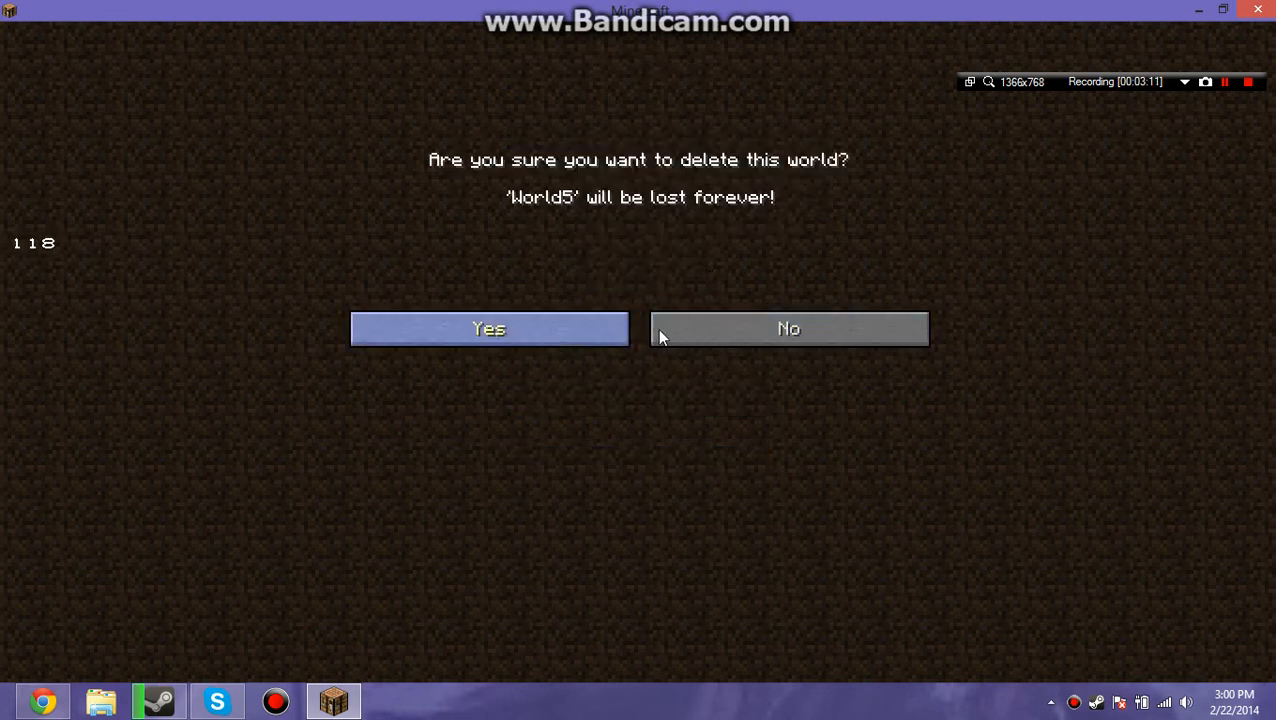
{"action": "left_click", "coordinate": [545, 329]}
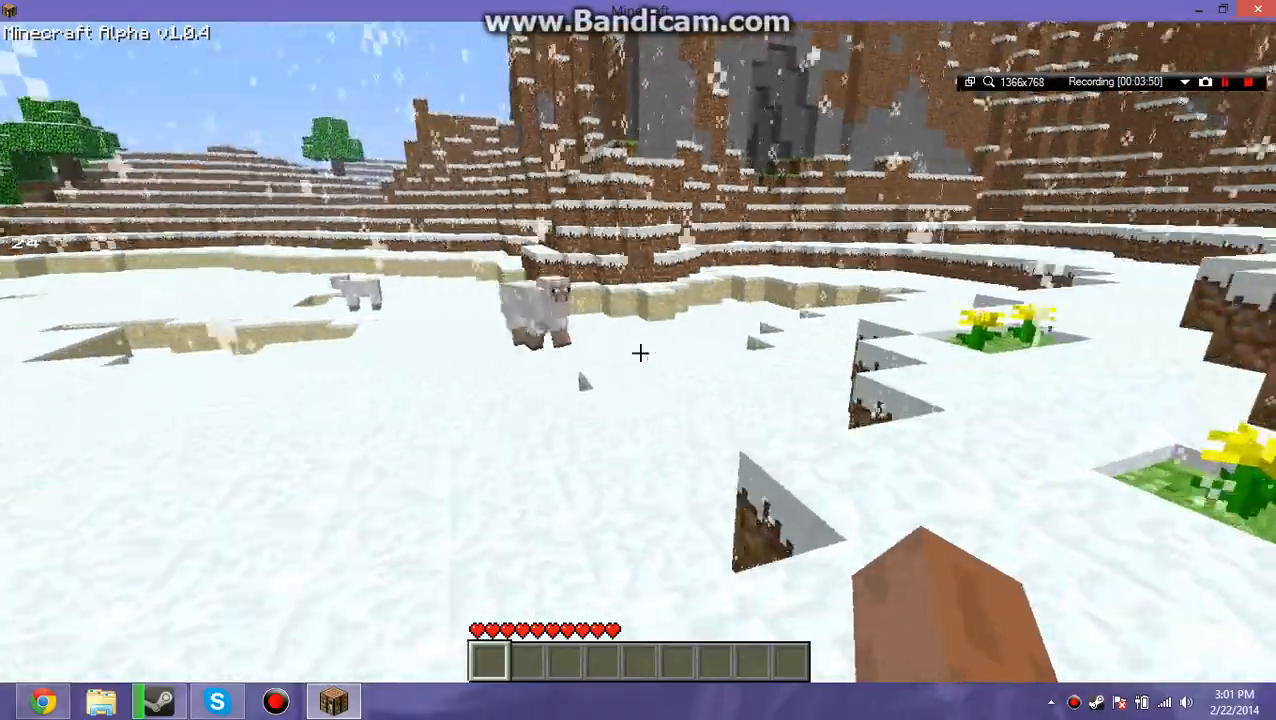
Hit the sheep repeatedly to gather its wool.
{"action": "left_click", "coordinate": [640, 352]}
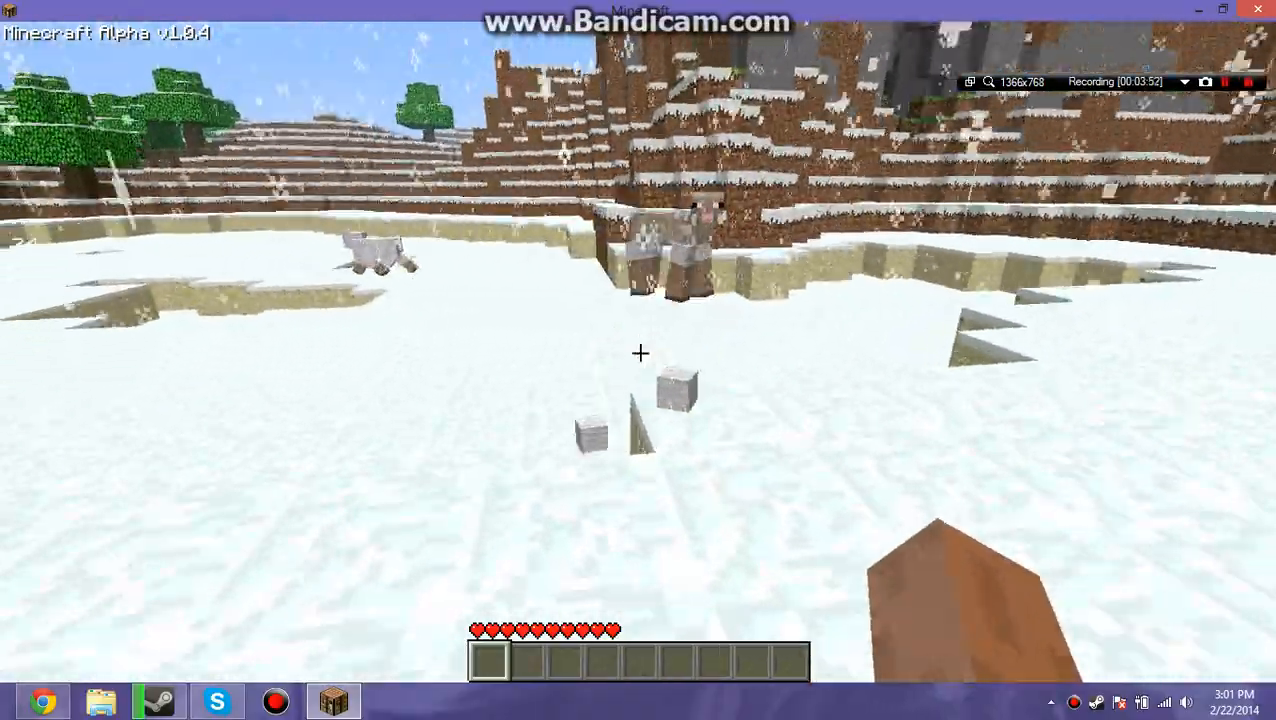
{"action": "scroll", "coordinate": [640, 352], "scroll_direction": "down", "scroll_amount": 2}
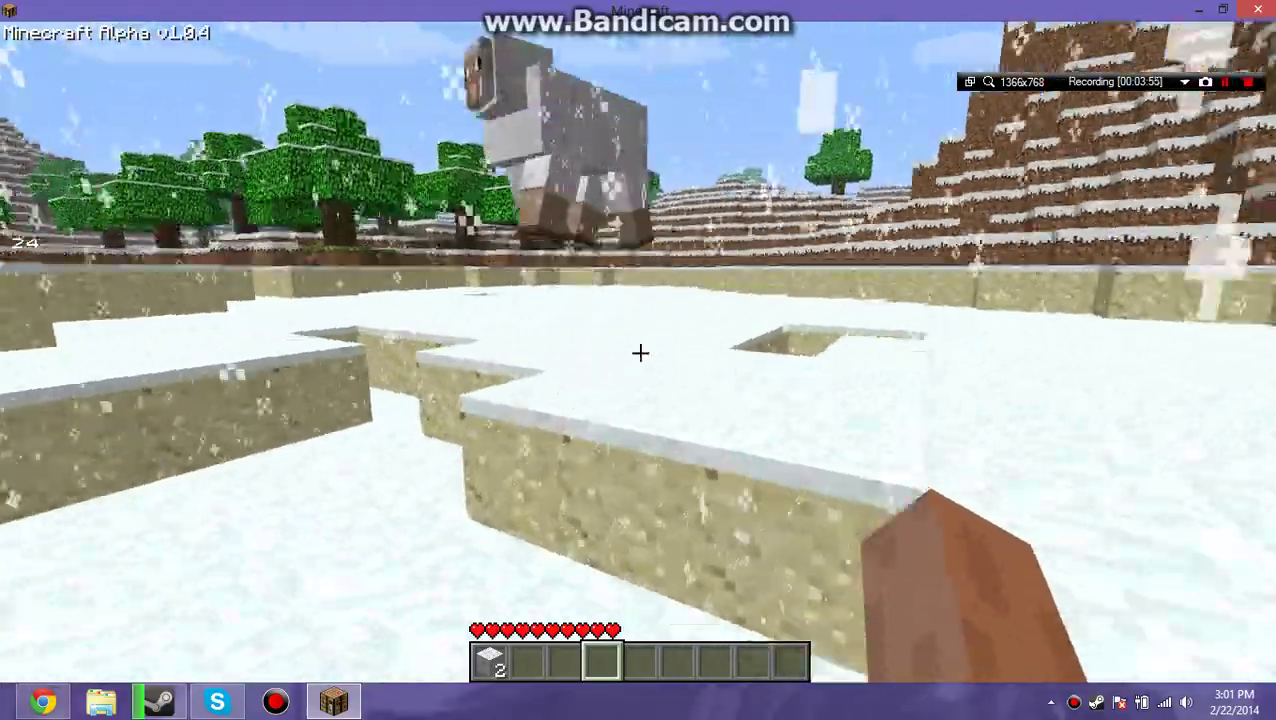
{"action": "left_click", "coordinate": [640, 352]}
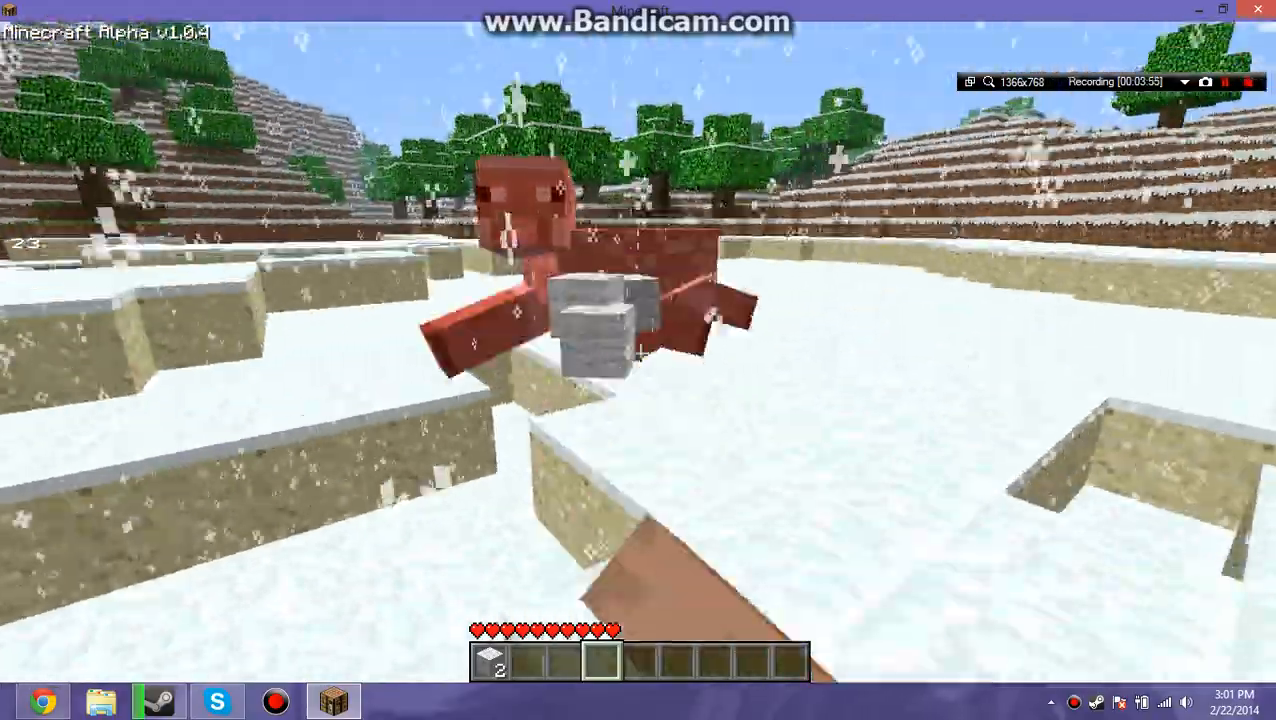
{"action": "left_click", "coordinate": [638, 352]}
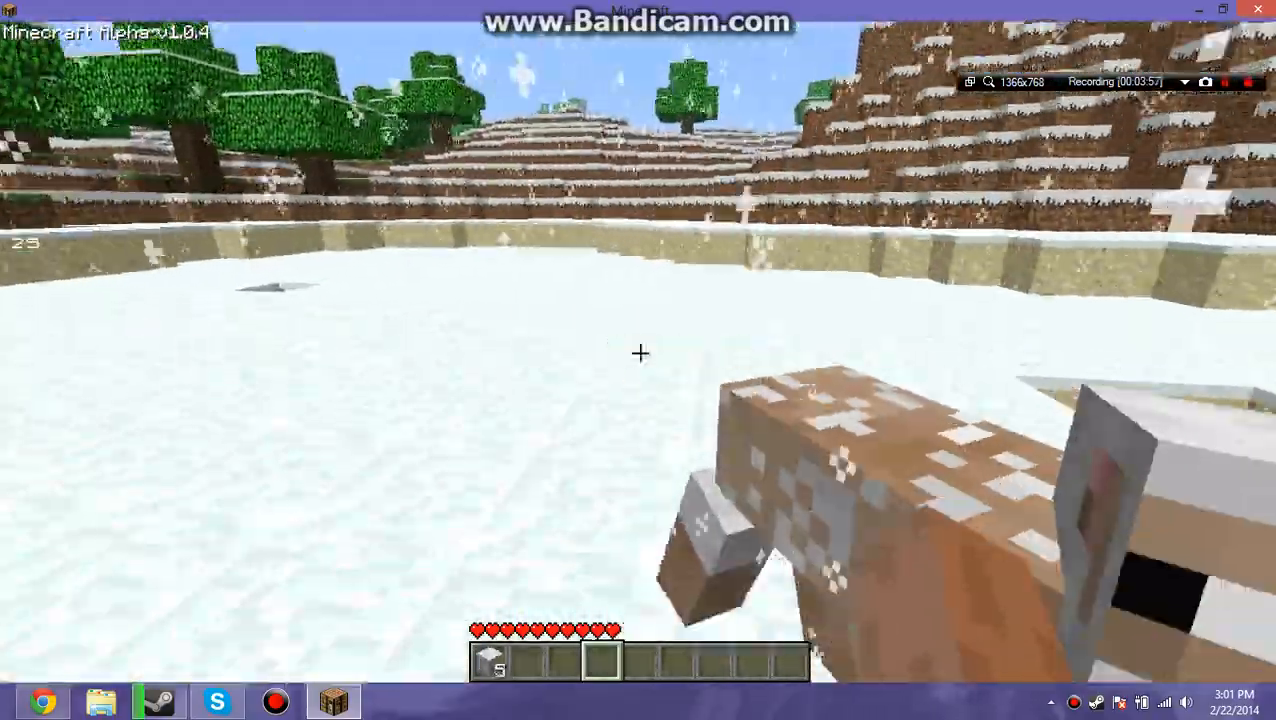
Walk over to and along the snowy dirt mountainside.
{"action": "key", "text": "w"}
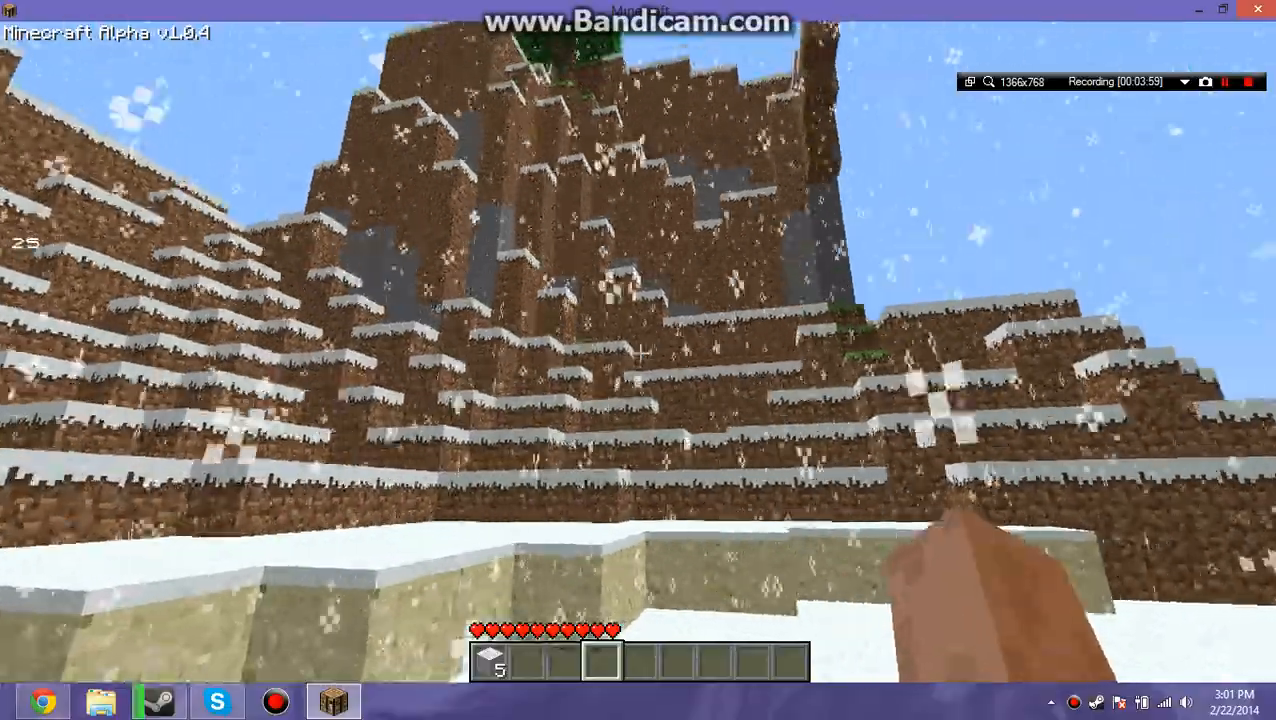
{"action": "key", "text": "w"}
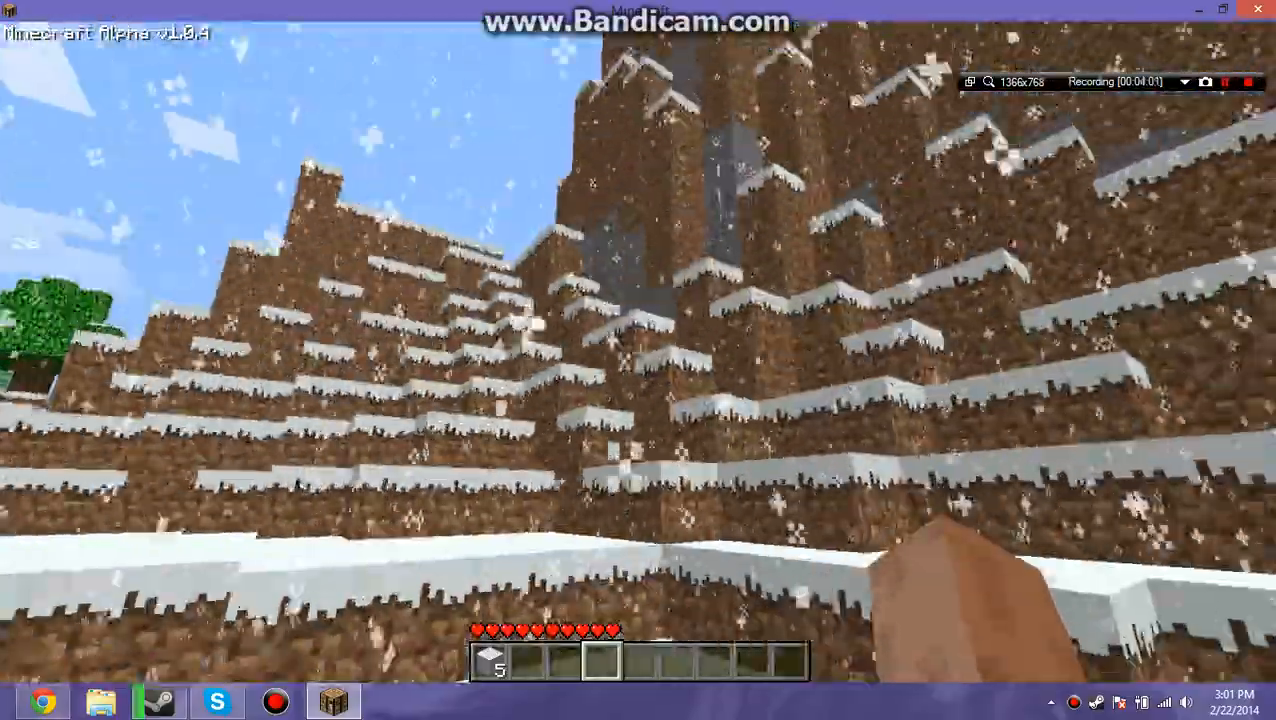
{"action": "key", "text": "w"}
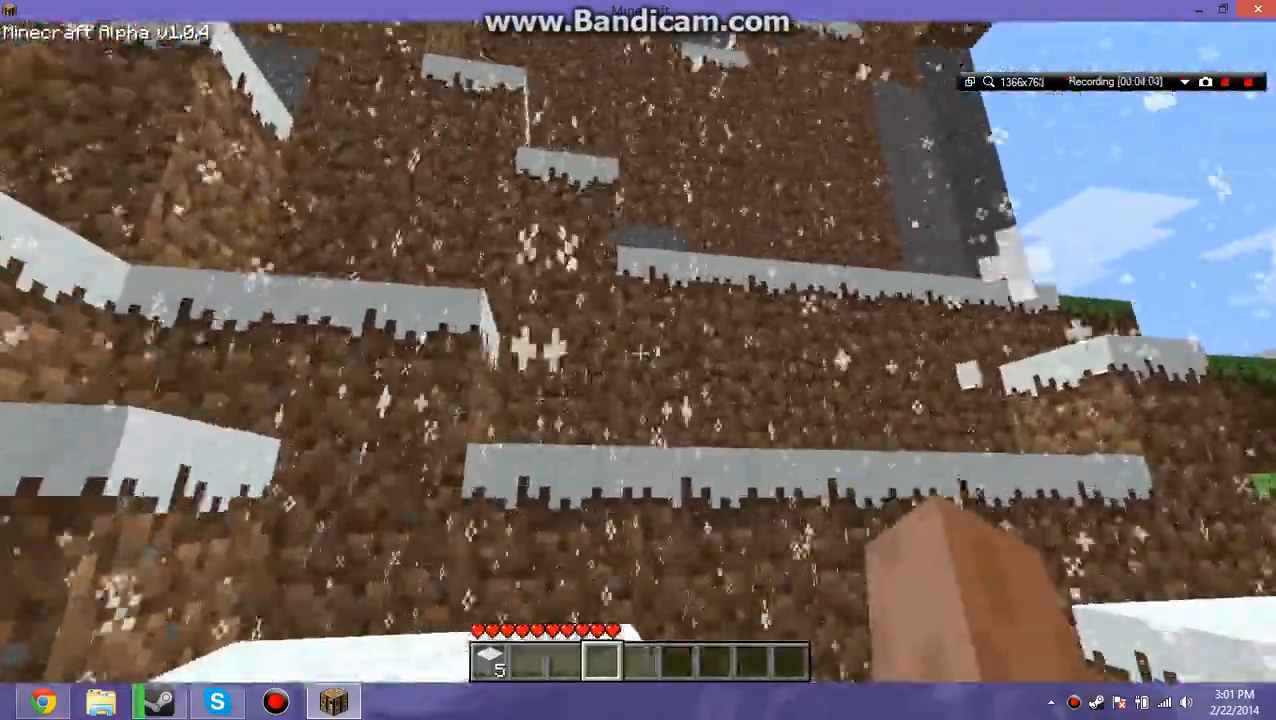
{"action": "key", "text": "w"}
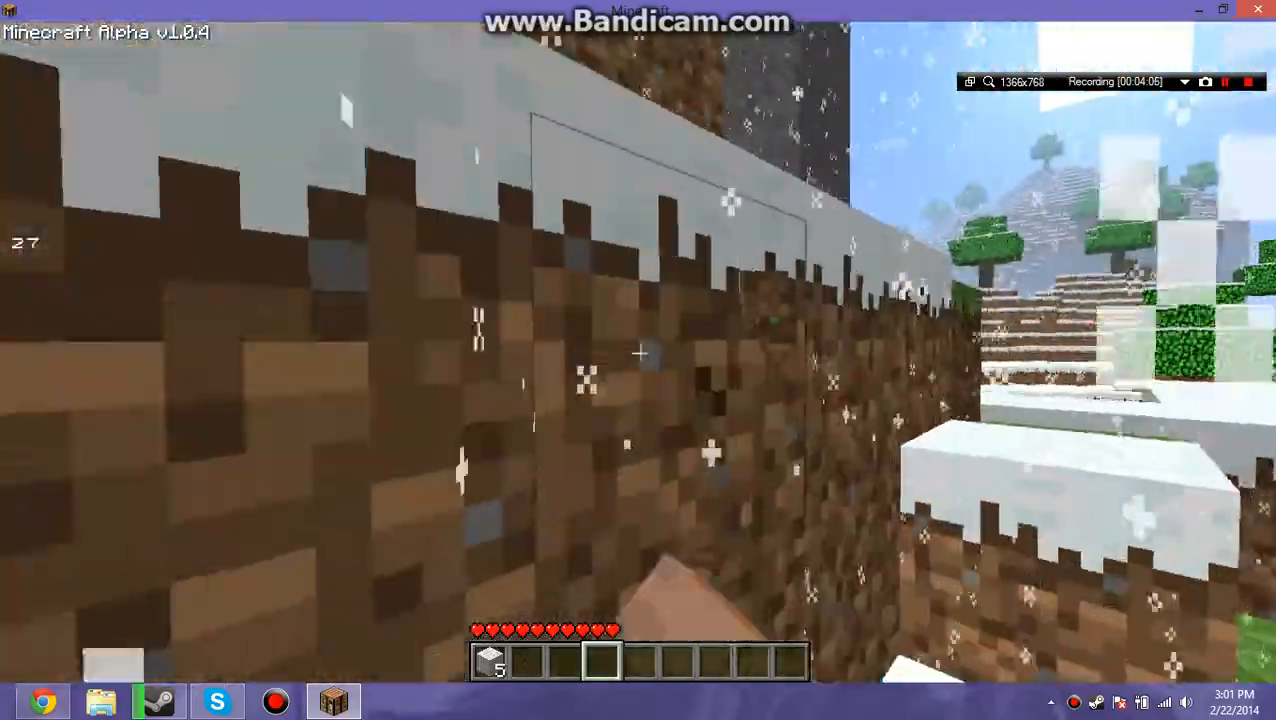
{"action": "key", "text": "w"}
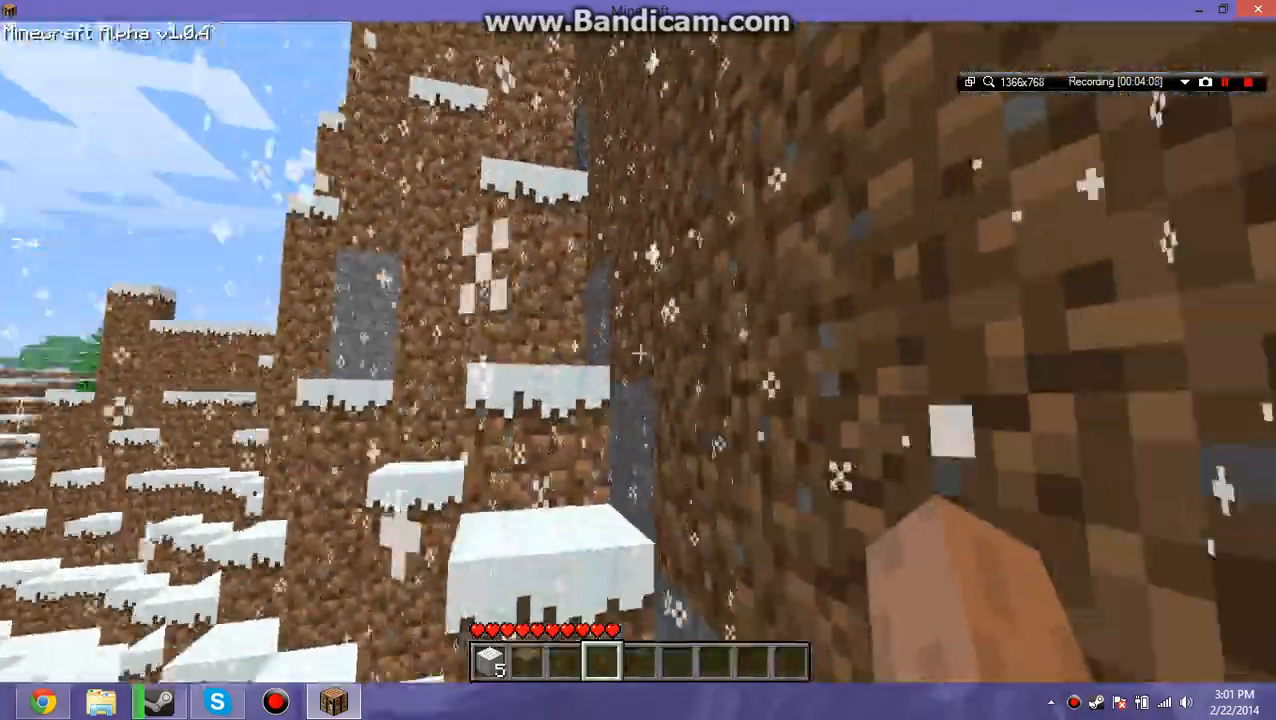
{"action": "key", "text": "2"}
{"action": "key", "text": "w"}
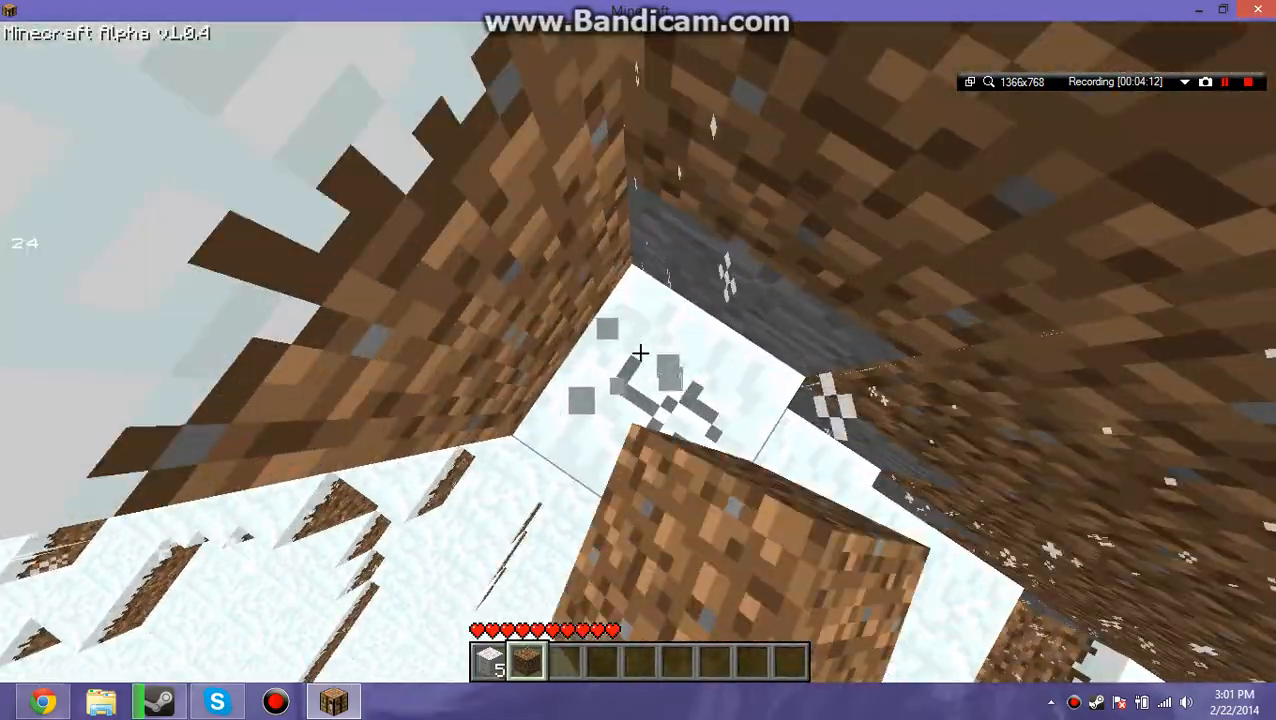
Dig dirt blocks out of the mountainside, collecting four dirt.
{"action": "left_click", "coordinate": [640, 352]}
{"action": "key", "text": "w"}
{"action": "left_click", "coordinate": [640, 352]}
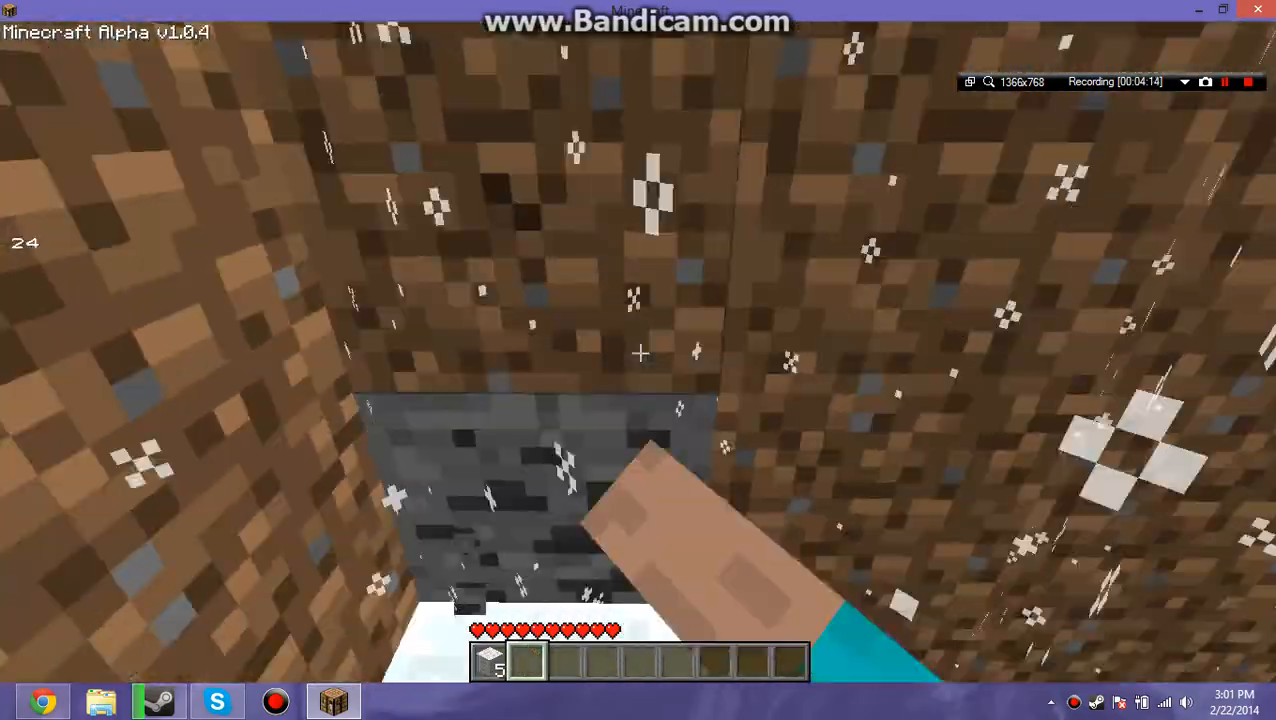
{"action": "left_click", "coordinate": [640, 352]}
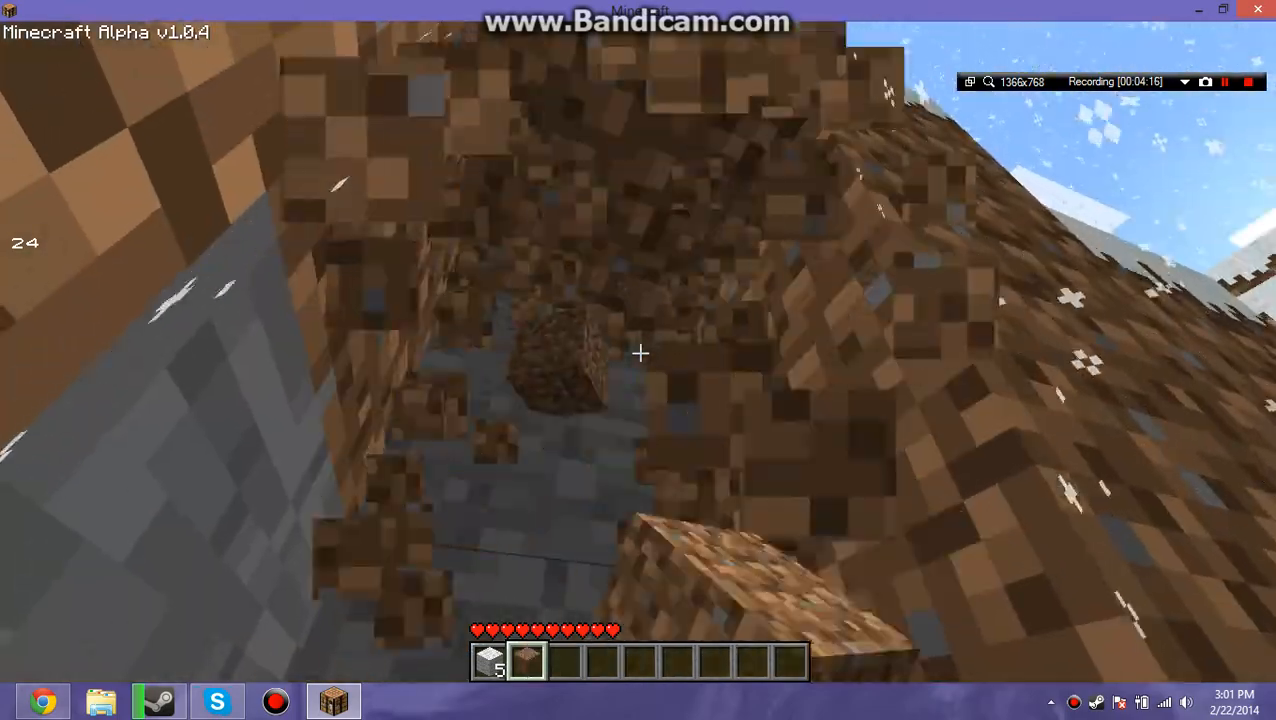
{"action": "left_click", "coordinate": [640, 352]}
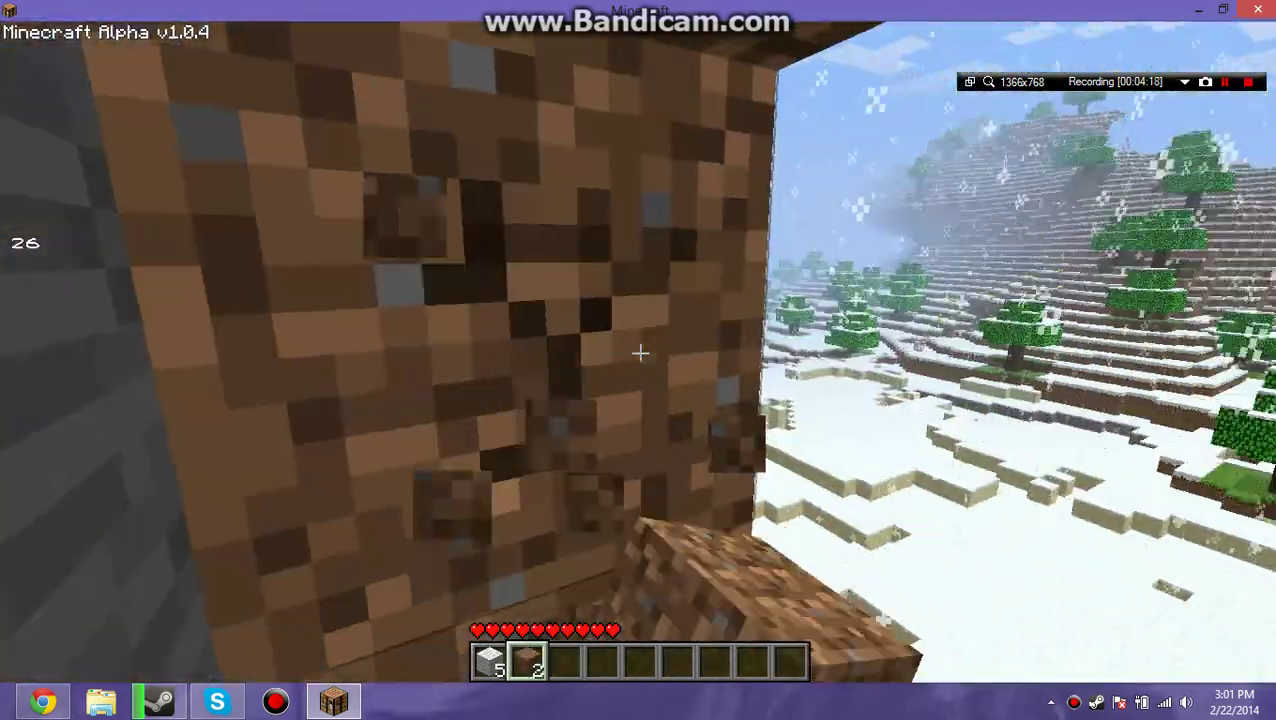
{"action": "left_click", "coordinate": [640, 352]}
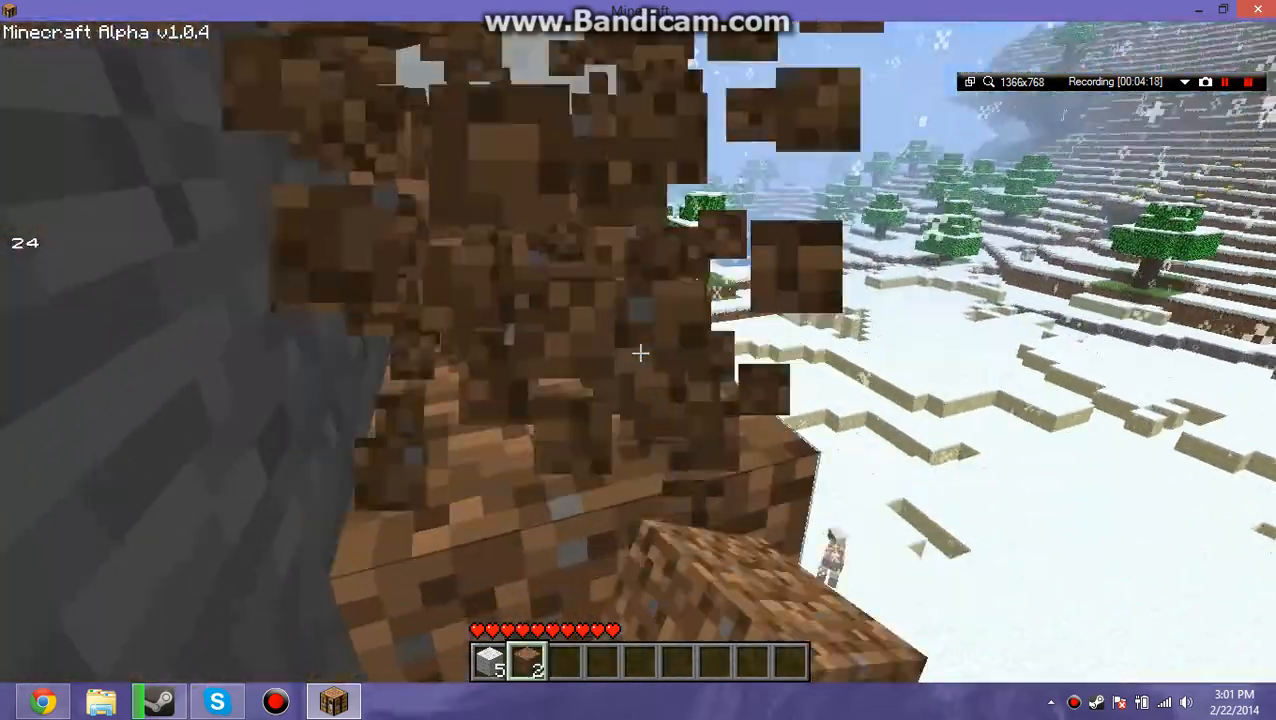
{"action": "left_click", "coordinate": [640, 352]}
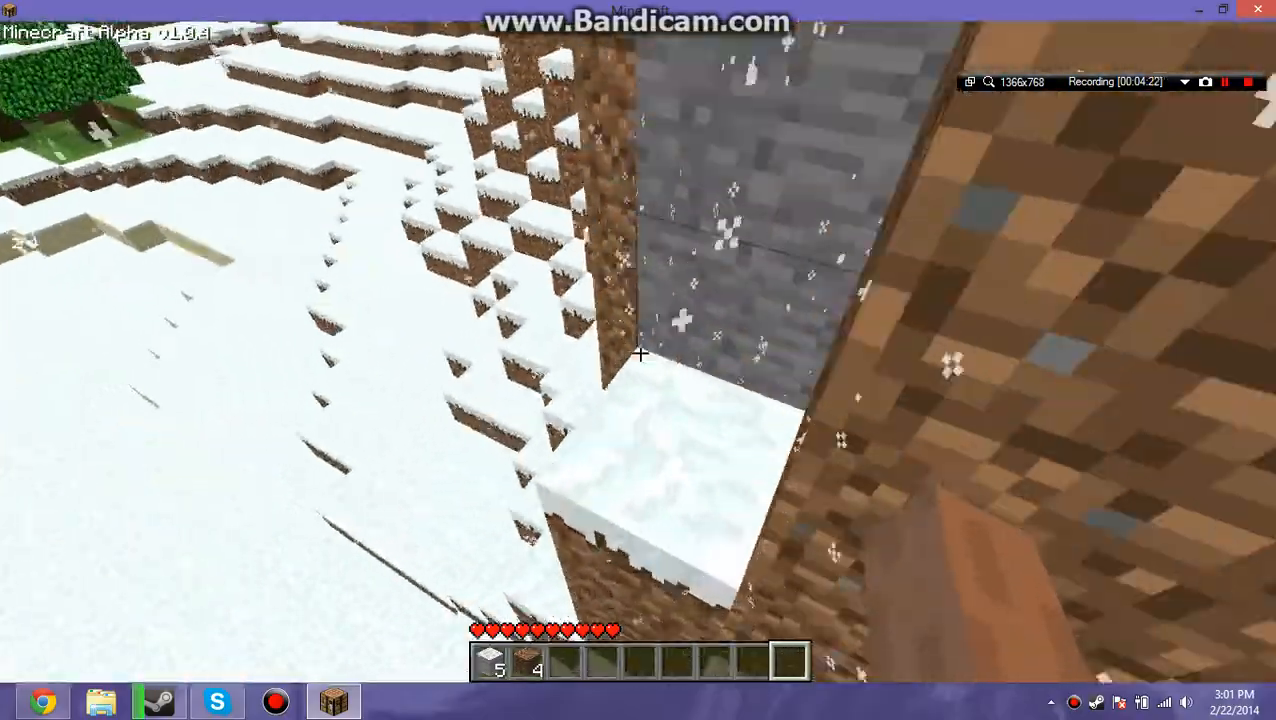
{"action": "scroll", "coordinate": [640, 352], "scroll_direction": "down", "scroll_amount": 4}
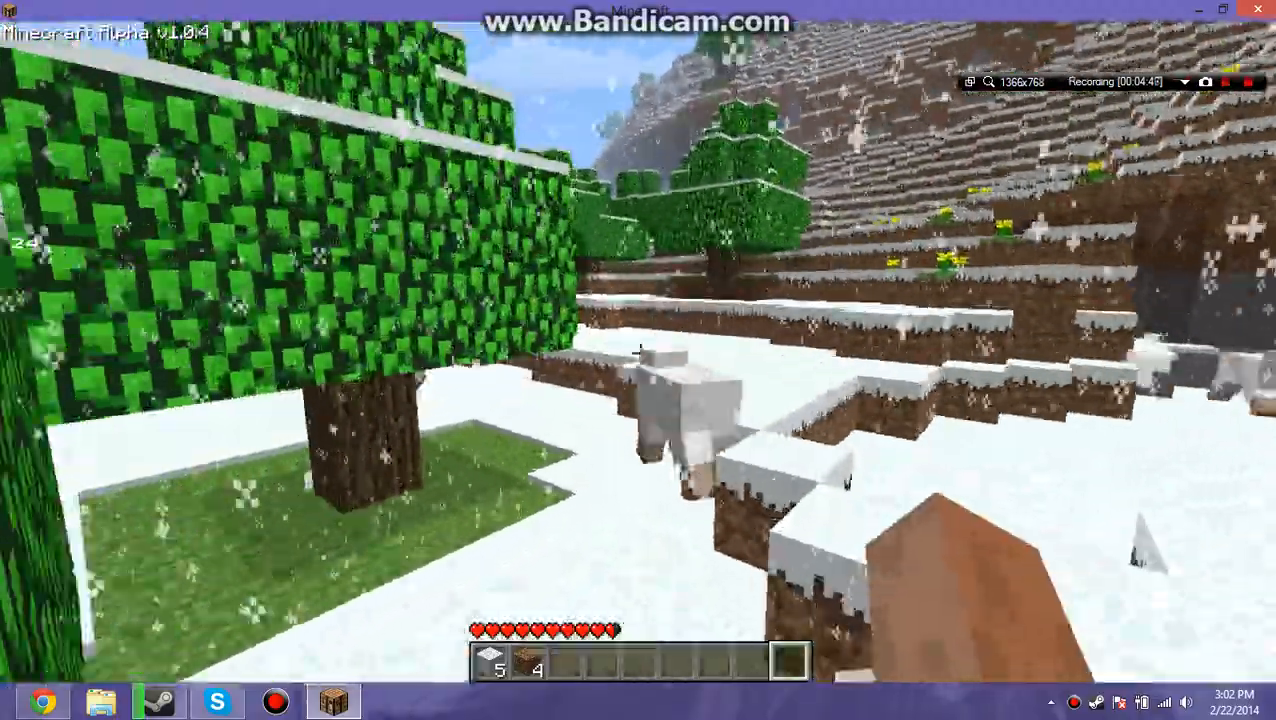
Punch the sheep twice for more wool, then hit the pig twice into the ravine.
{"action": "left_click", "coordinate": [640, 352]}
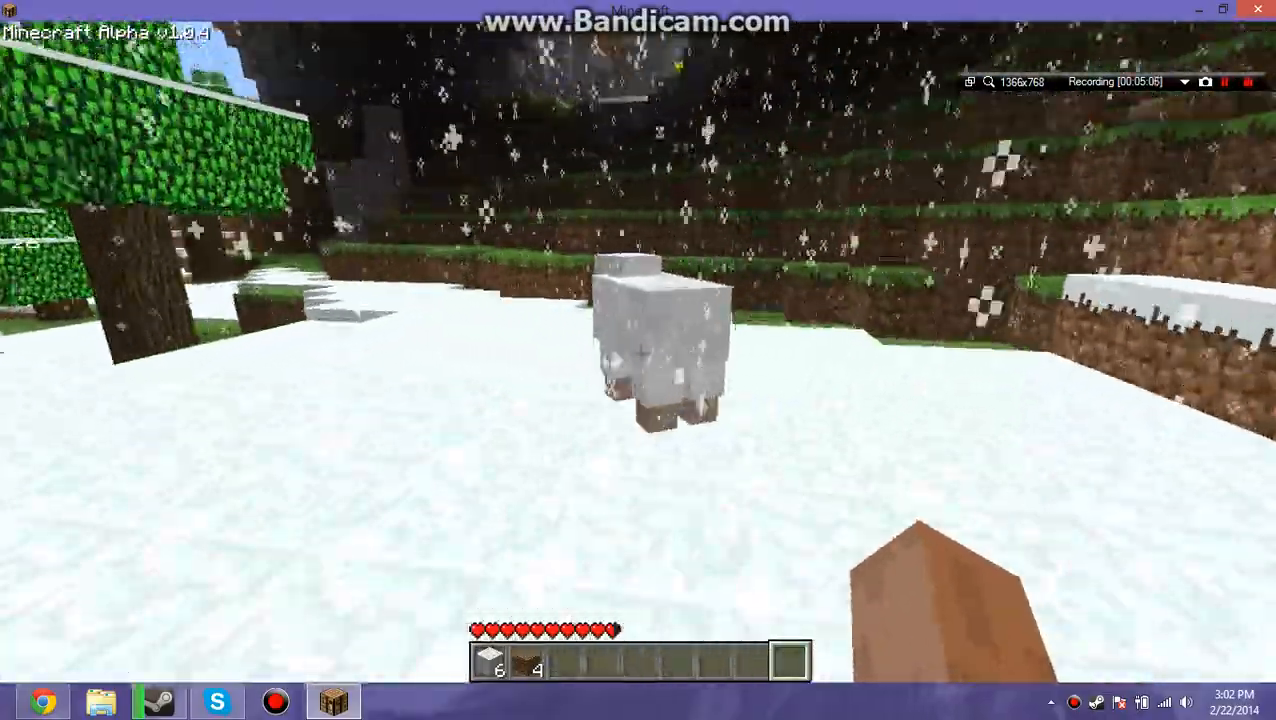
{"action": "left_click", "coordinate": [638, 352]}
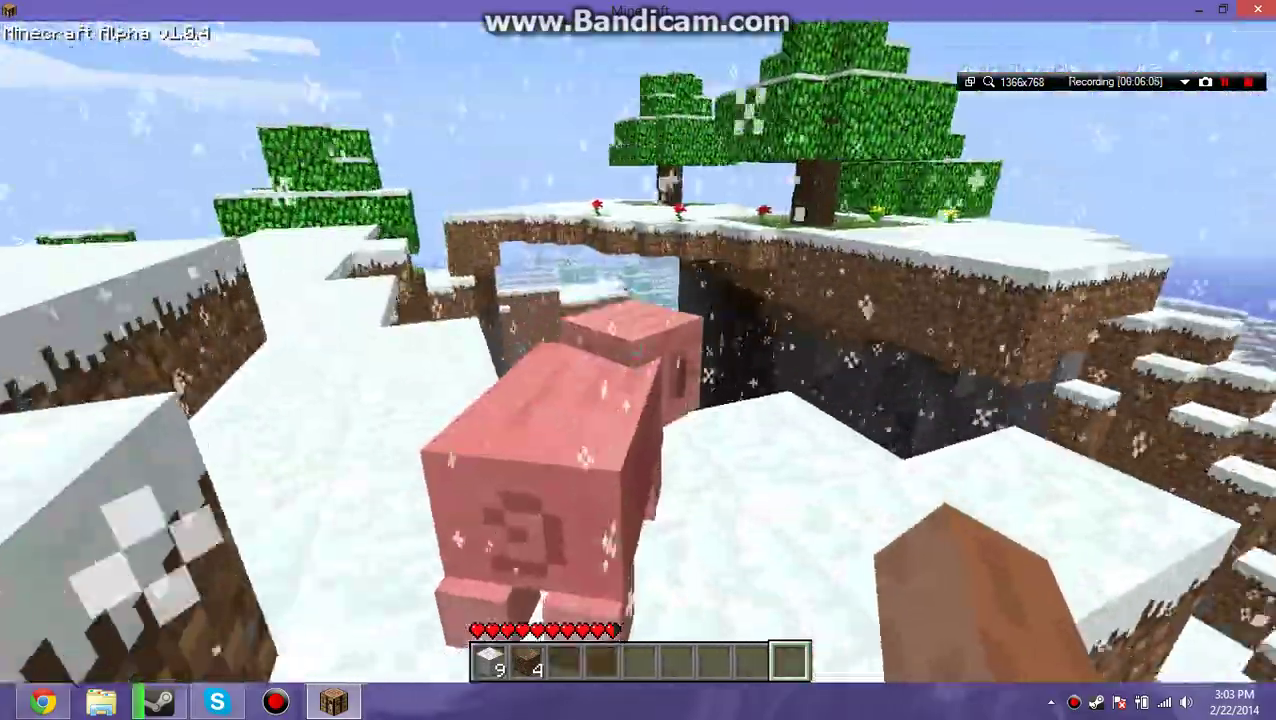
{"action": "left_click", "coordinate": [640, 352]}
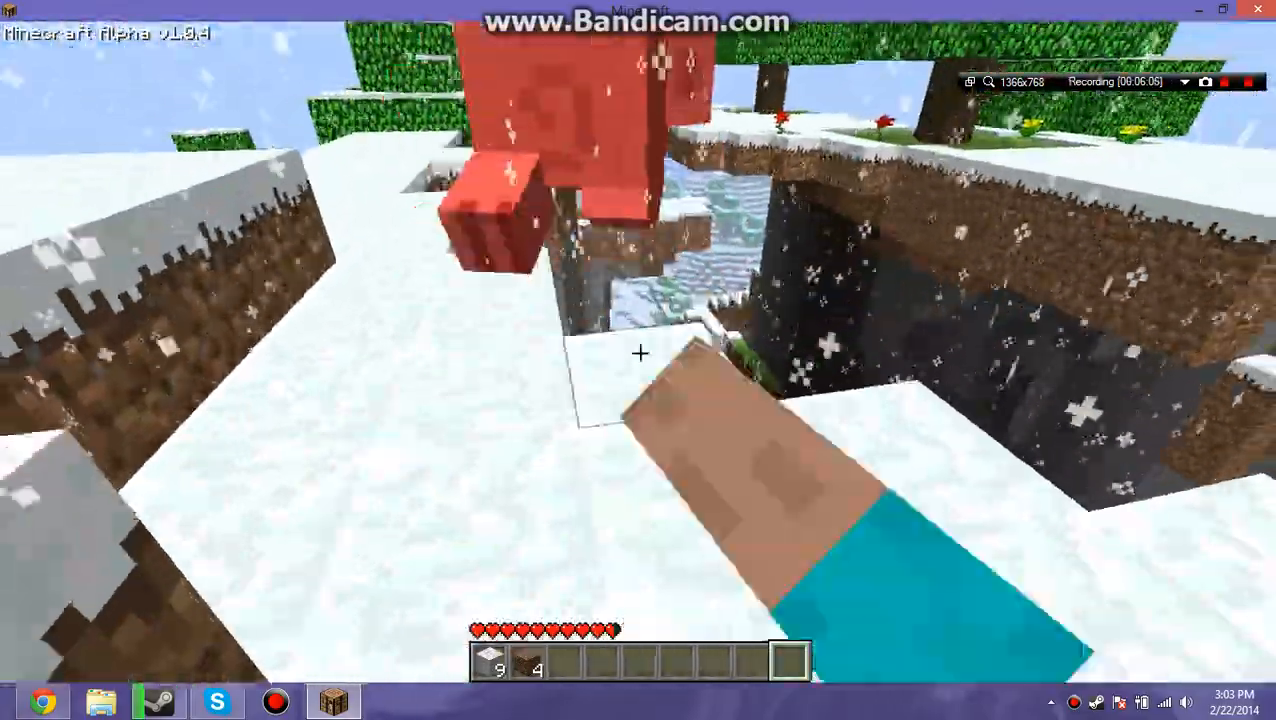
{"action": "left_click", "coordinate": [640, 352]}
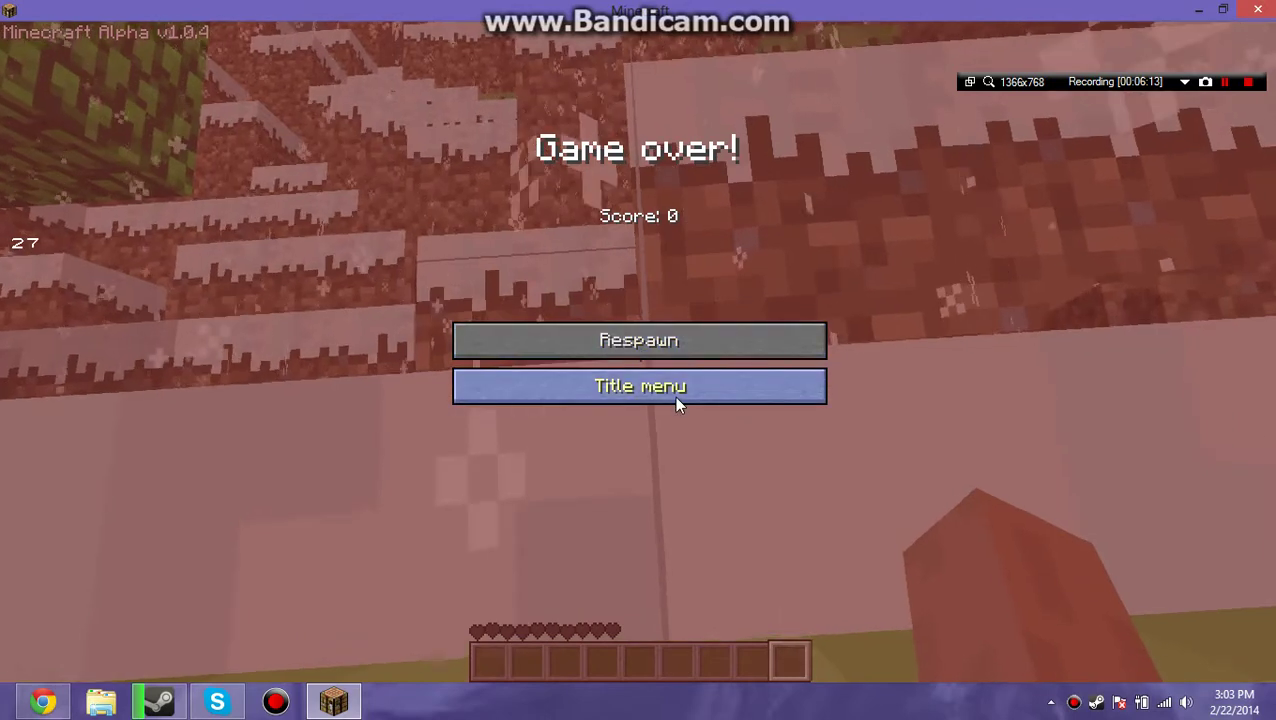
Return from the Game Over screen to the title menu and enter the Options screen.
{"action": "left_click", "coordinate": [676, 401]}
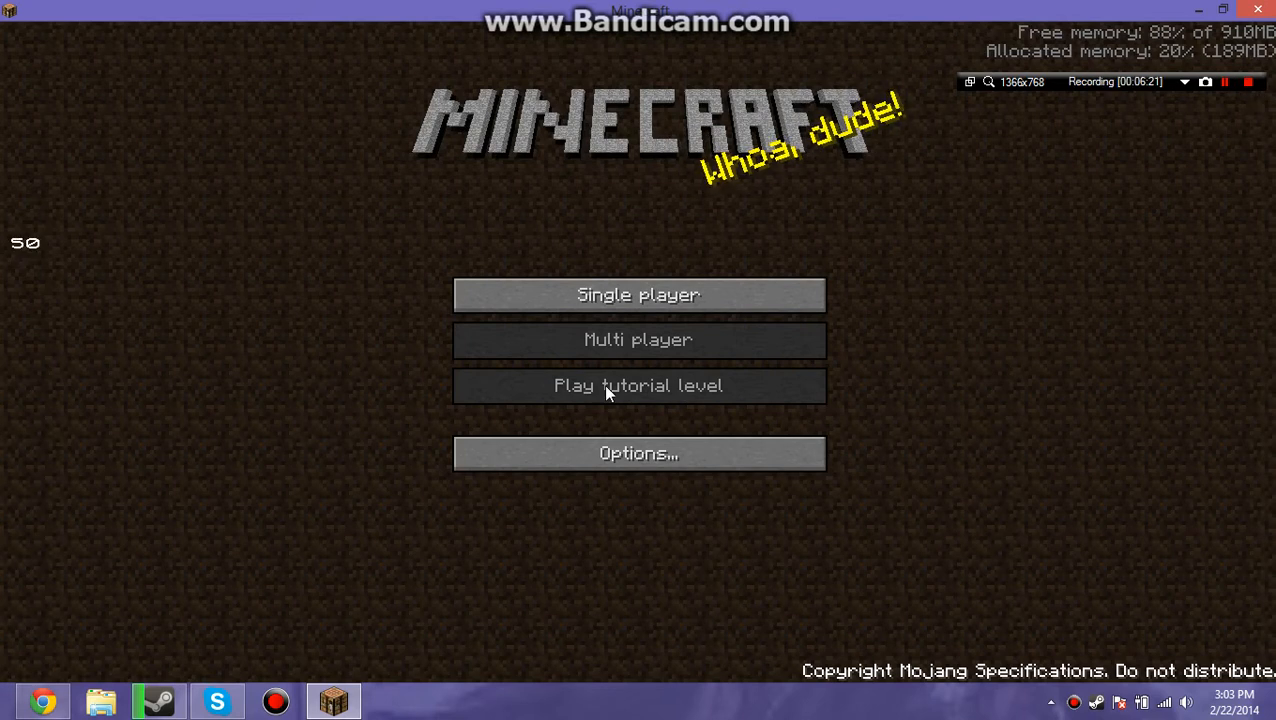
{"action": "left_click", "coordinate": [645, 460]}
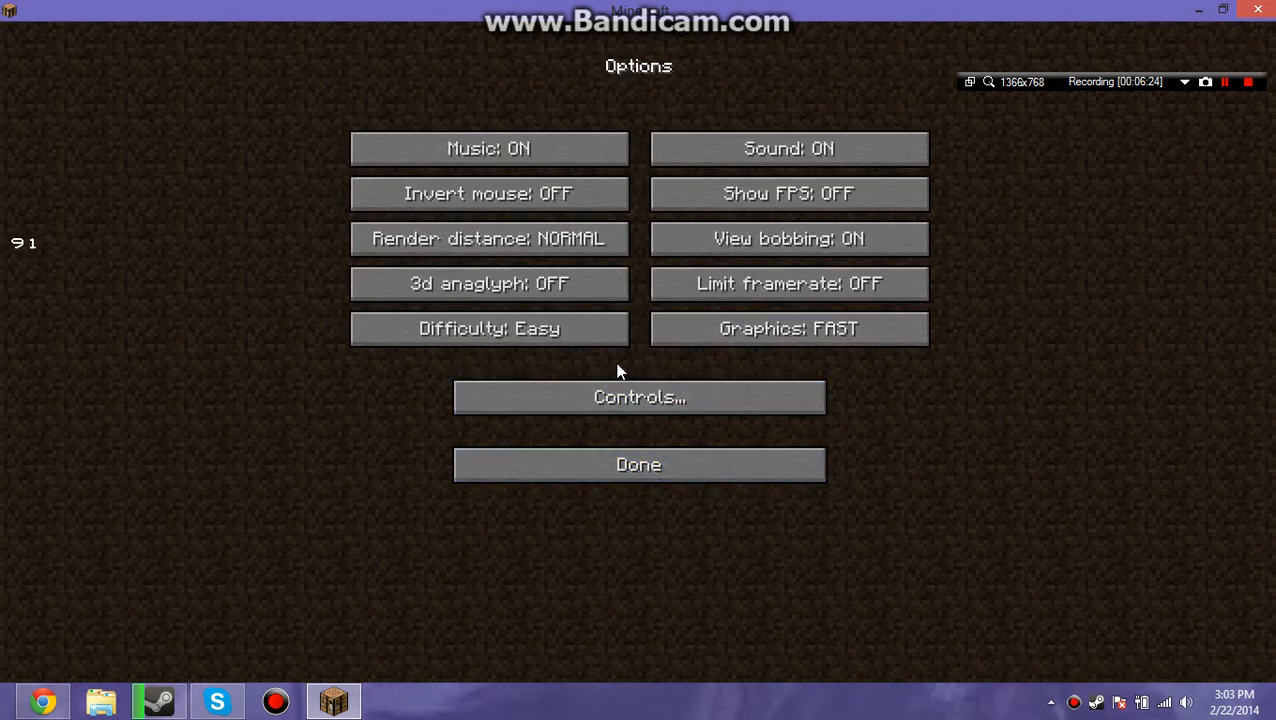